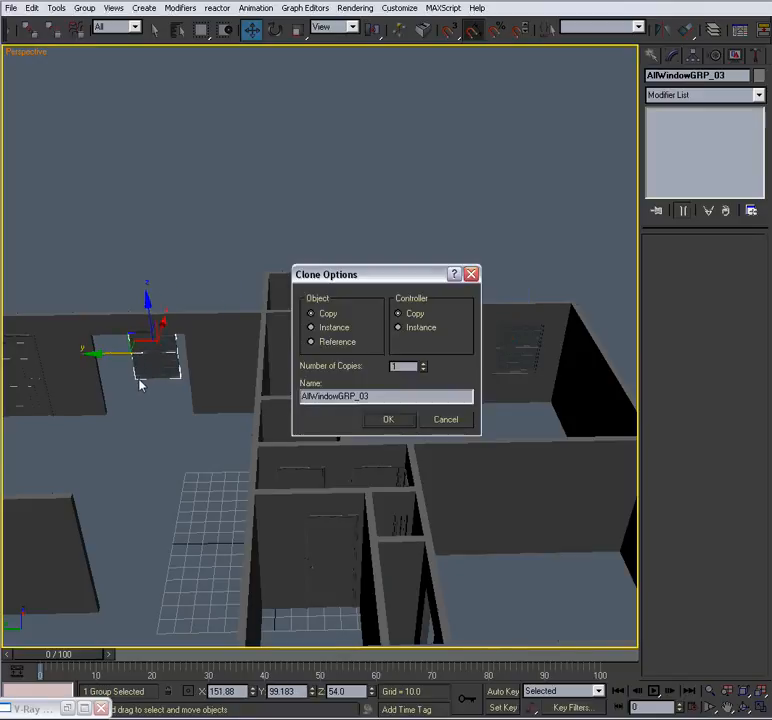
Clone the selected window group as one independent copy and frame it in the perspective view.
left_click(388, 419)
key("z")
mouse_move(398, 424)
middle_mouse_down("alt")
mouse_move(339, 438)
mouse_move(383, 441)
mouse_move(345, 433)
mouse_move(353, 444)
mouse_move(333, 450)
mouse_move(341, 460)
mouse_move(277, 453)
mouse_move(340, 463)
middle_mouse_up("alt")
scroll(334, 450, "up", 3)
Rotate the copied window group to 90 degrees on X so its sashes sit side by side.
key("e")
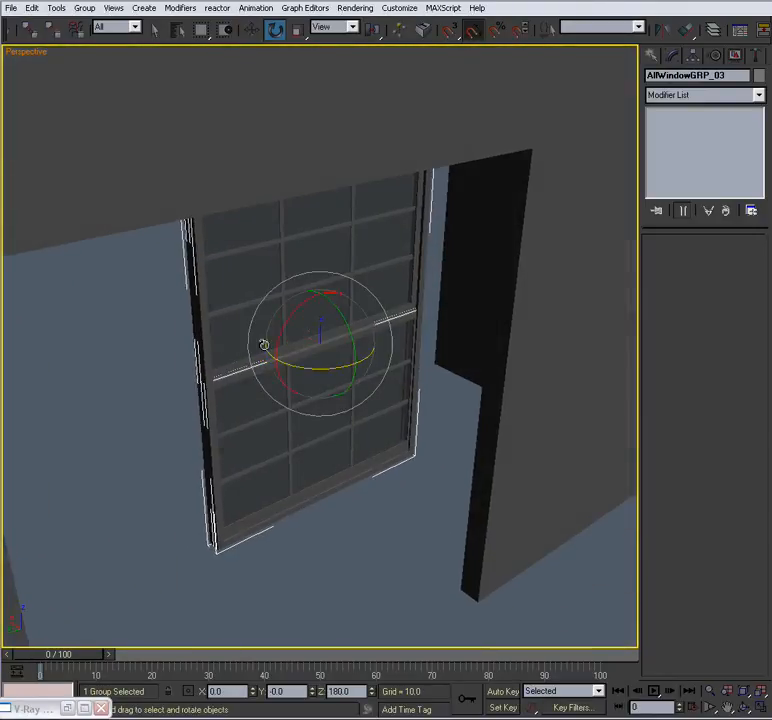
left_click_drag(279, 337, 313, 283)
middle_click_drag(313, 283, 266, 403, "alt")
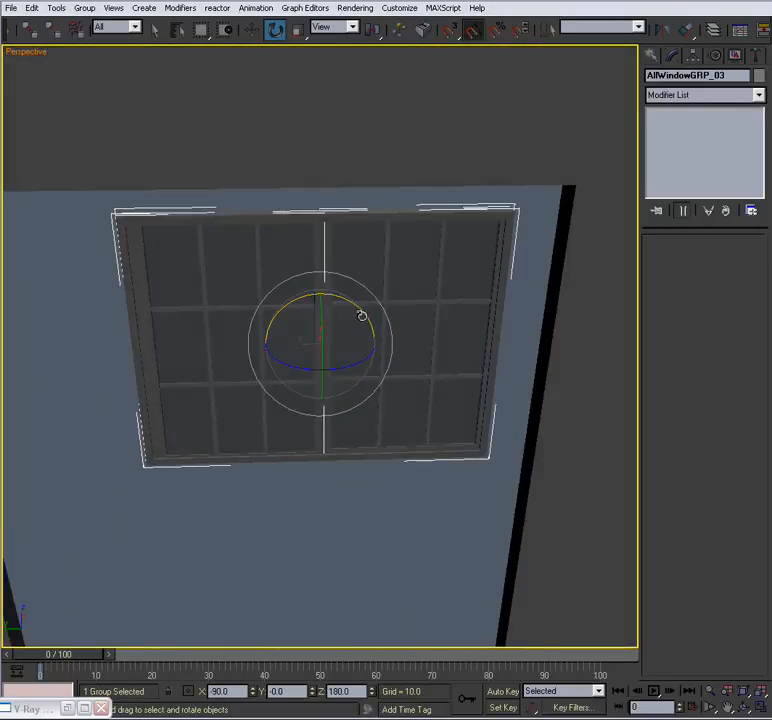
left_click_drag(360, 315, 274, 296)
middle_click_drag(314, 364, 398, 372, "alt")
left_click(406, 524)
middle_click_drag(406, 524, 345, 462, "alt")
middle_click_drag(377, 310, 348, 416, "alt")
scroll(348, 416, "down", 5)
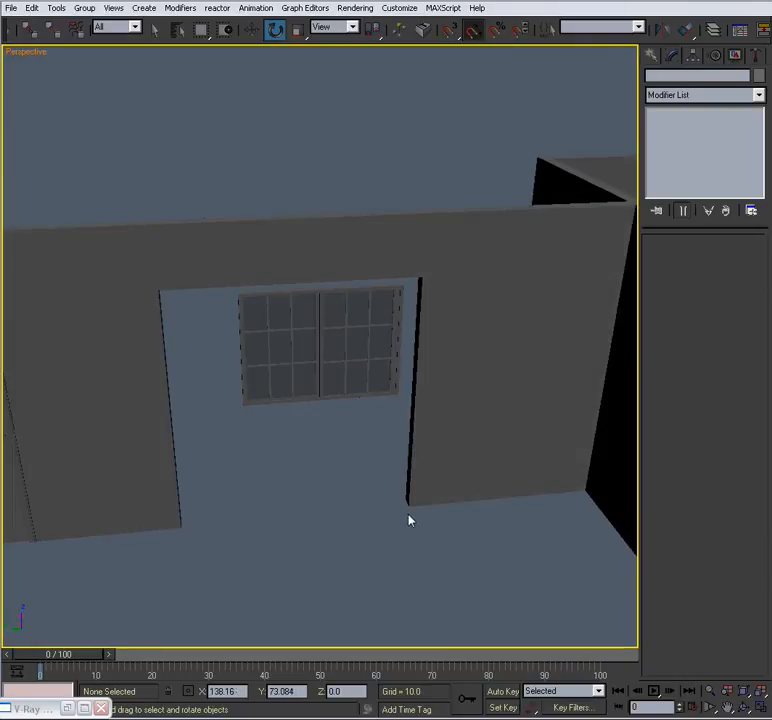
Select the rotated window copy and move it by its upper corner, snapping to the upper corner of the large wall opening.
scroll(251, 497, "up", 3)
middle_click_drag(251, 497, 287, 465, "alt")
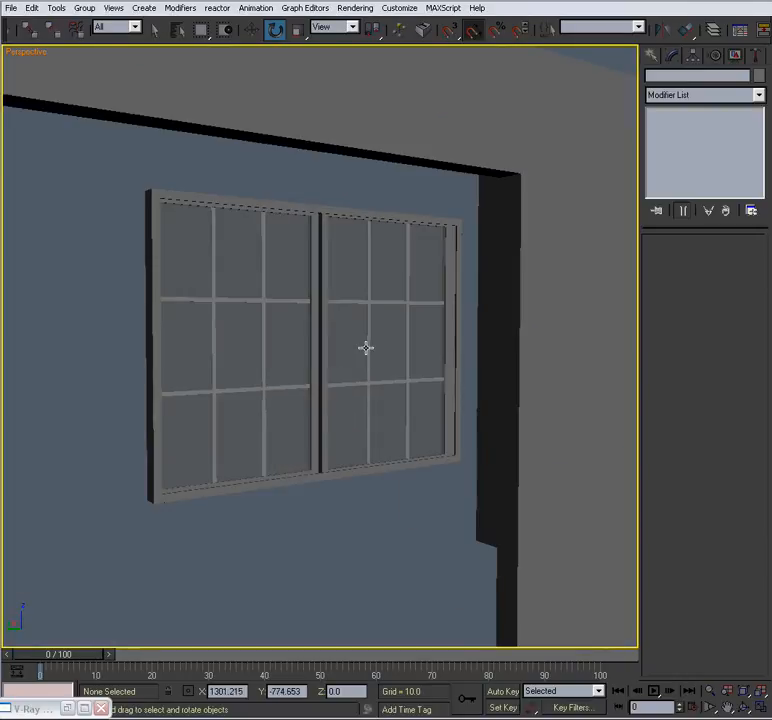
middle_click_drag(204, 477, 186, 345, "alt")
left_click(210, 426)
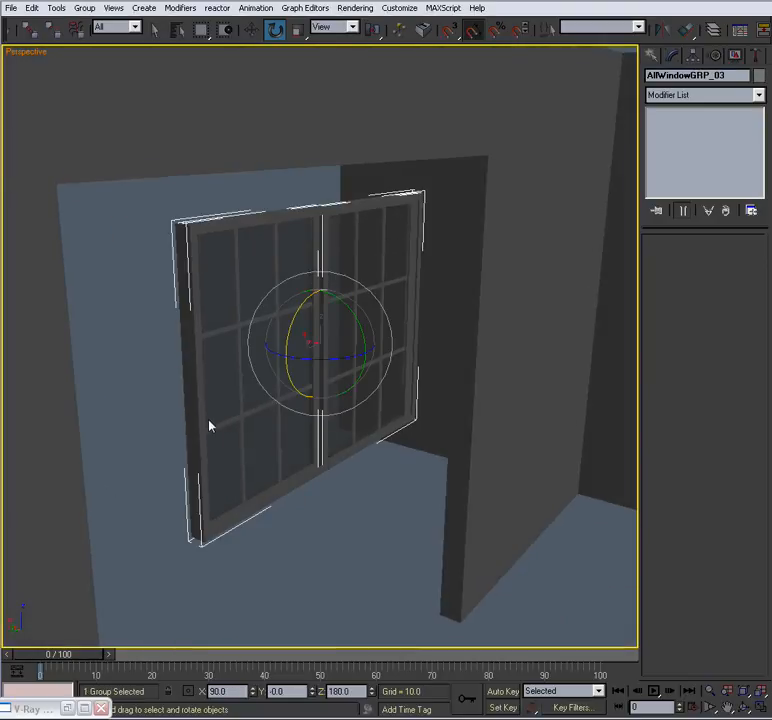
middle_click_drag(210, 426, 376, 496, "alt")
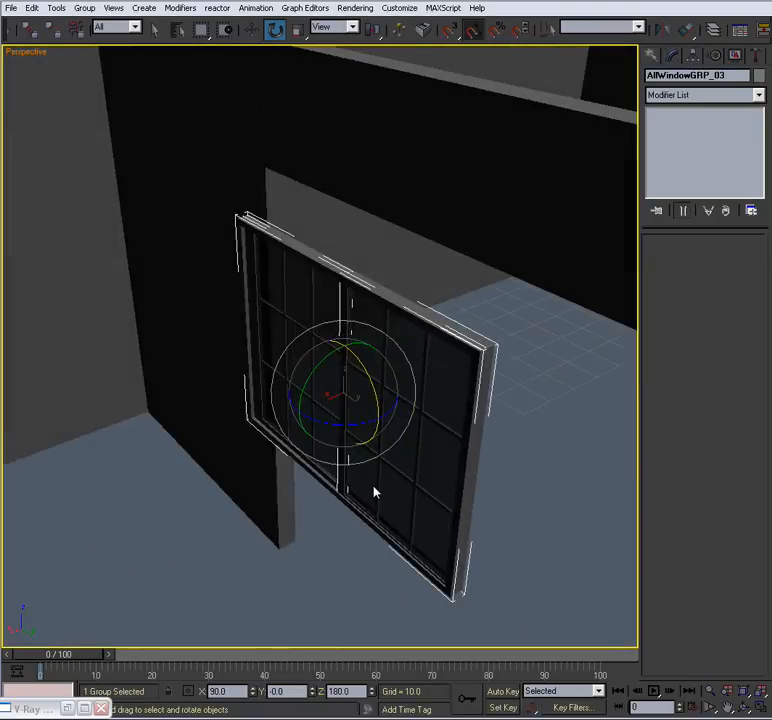
key("F3")
mouse_move(343, 436)
middle_mouse_down("alt")
mouse_move(383, 462)
mouse_move(322, 460)
mouse_move(331, 469)
mouse_move(422, 496)
mouse_move(386, 443)
middle_mouse_up("alt")
scroll(383, 462, "up", 3)
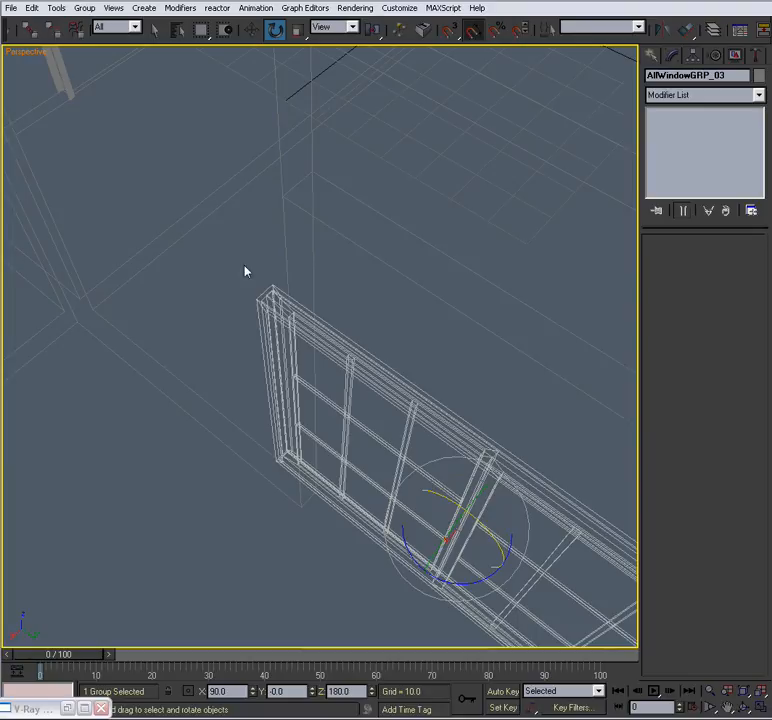
key("w")
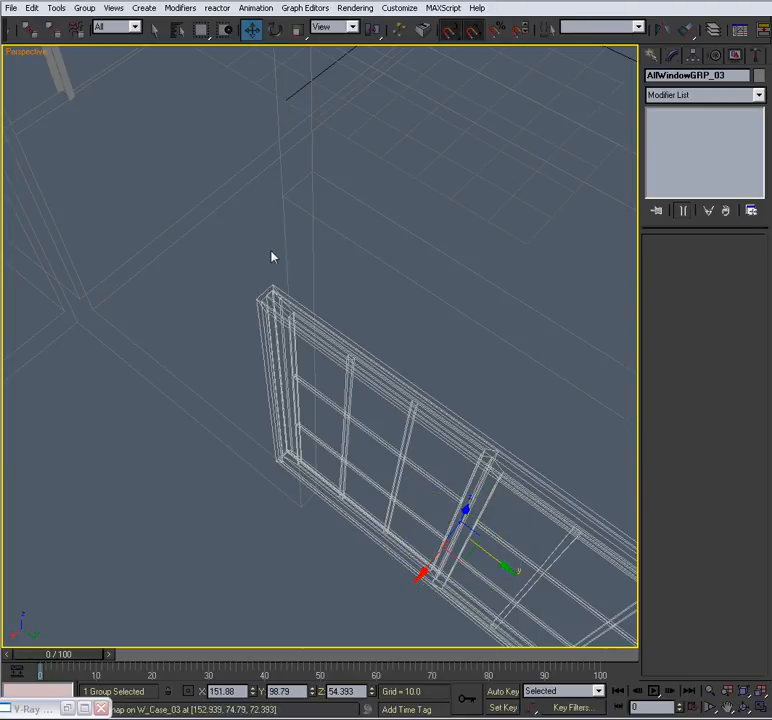
left_click_drag(257, 302, 284, 200)
middle_click_drag(288, 320, 210, 323, "alt")
key("F3")
Open the placed window group so its individual parts can be edited.
mouse_move(260, 364)
middle_mouse_down("alt")
mouse_move(284, 355)
mouse_move(308, 281)
mouse_move(338, 293)
mouse_move(322, 348)
mouse_move(333, 365)
mouse_move(463, 357)
mouse_move(427, 379)
mouse_move(404, 358)
mouse_move(339, 355)
mouse_move(510, 226)
mouse_move(493, 358)
mouse_move(501, 451)
middle_mouse_up("alt")
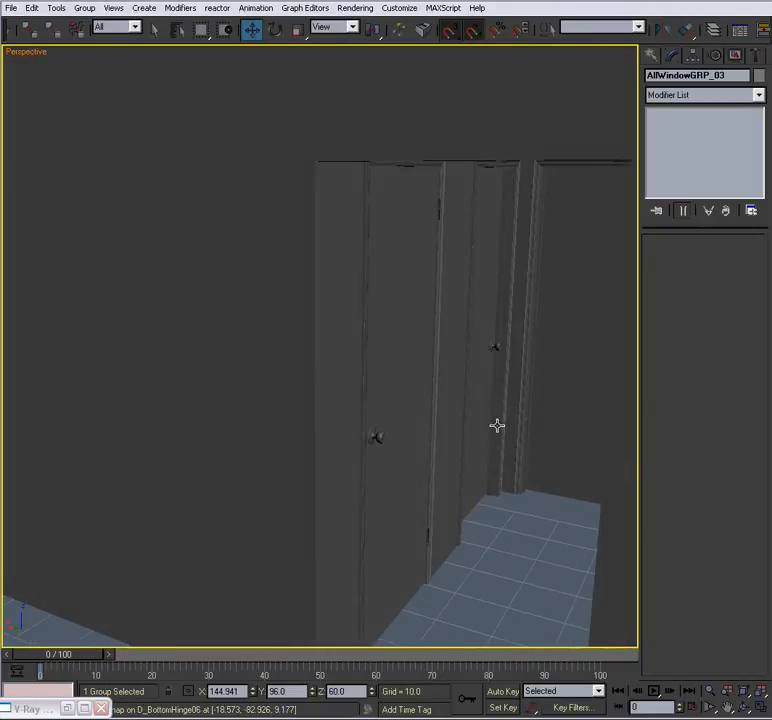
middle_click_drag(363, 375, 470, 410, "alt")
middle_click_drag(289, 364, 165, 83, "alt")
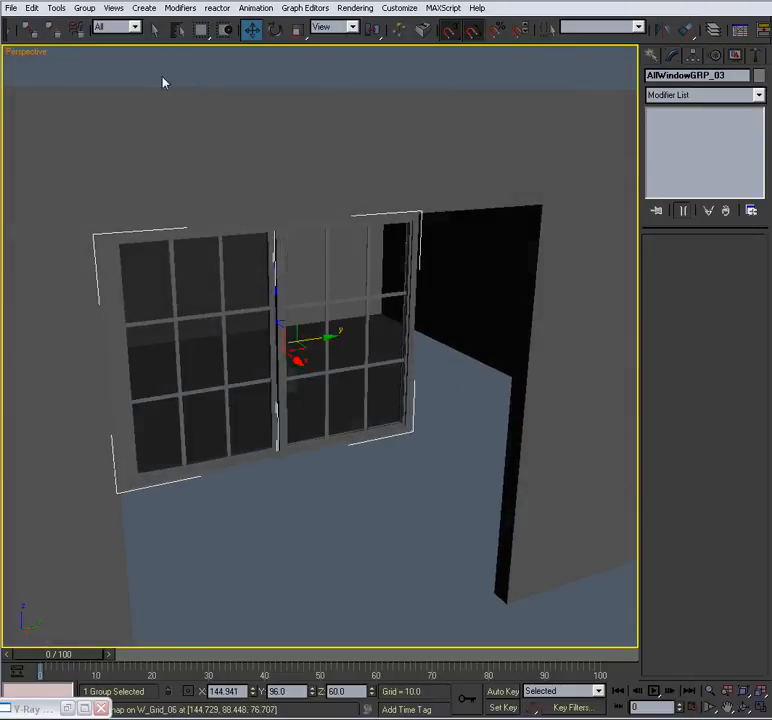
left_click(86, 8)
left_click(92, 55)
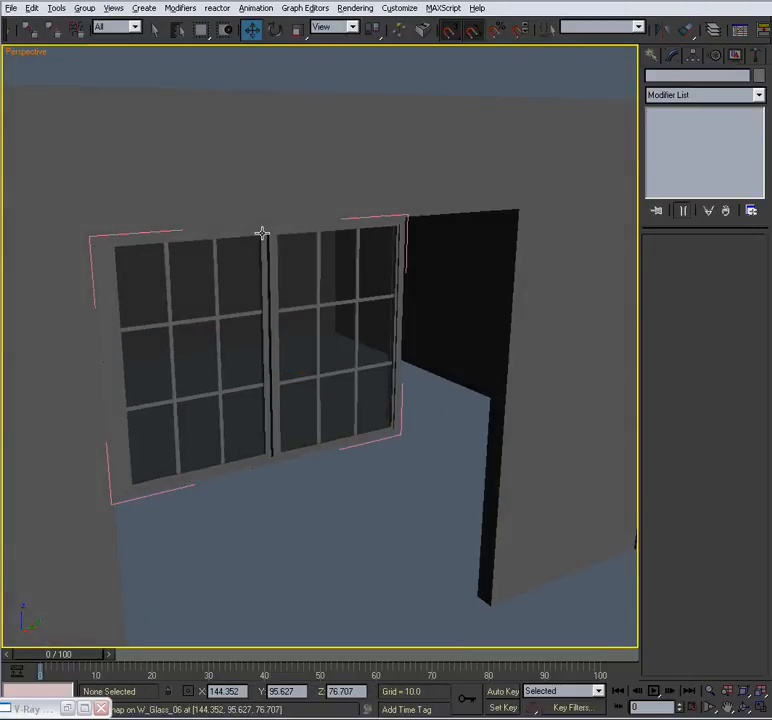
Open the sash group Window_SliderGRP05 and delete its muntin grid, W_Grid_05.
left_click(312, 291)
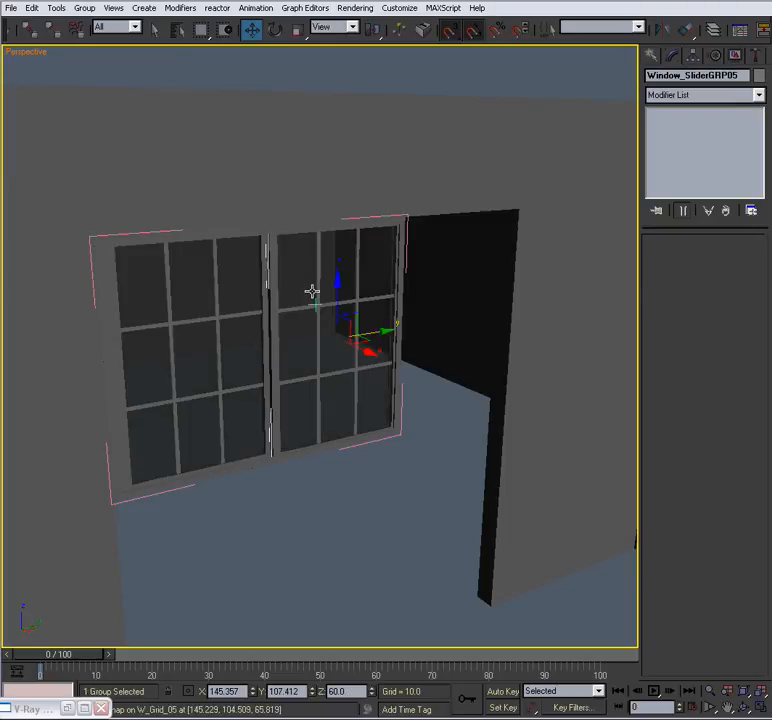
left_click_drag(312, 291, 180, 270)
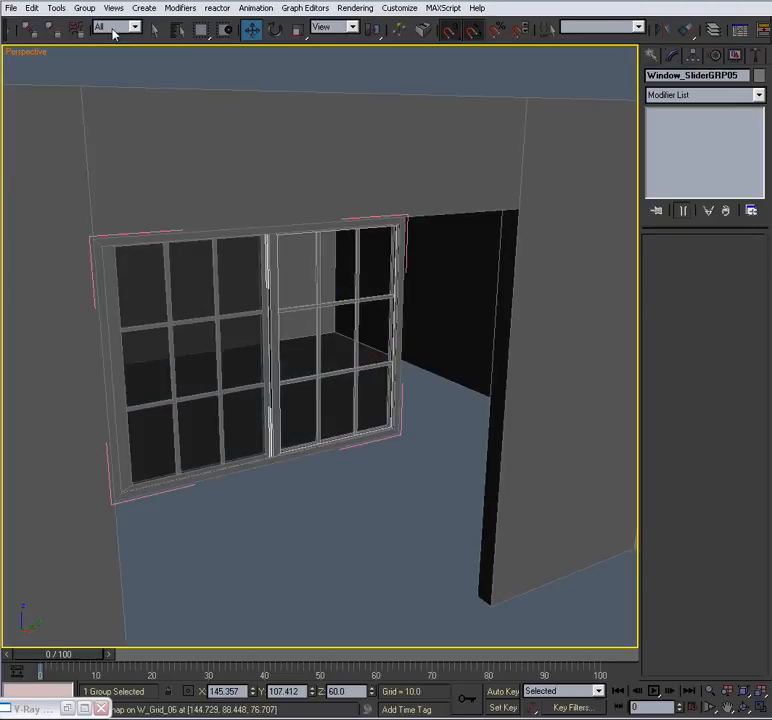
left_click(86, 8)
left_click(93, 54)
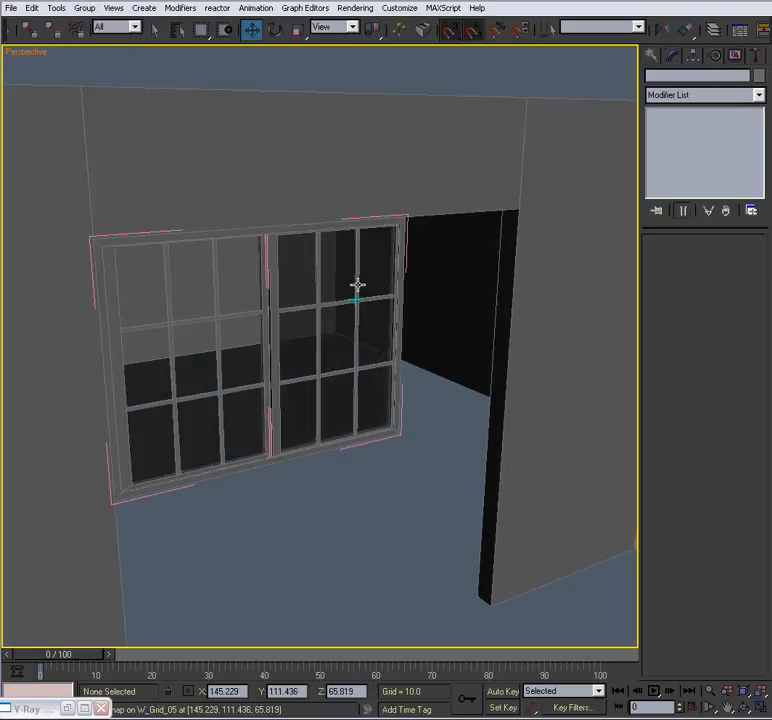
left_click(357, 285)
left_click(357, 285)
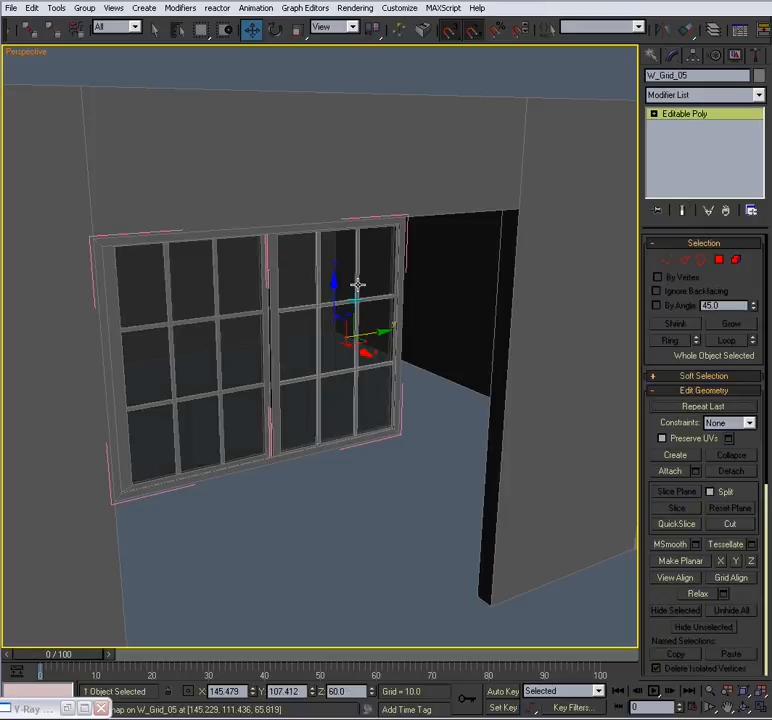
key("Delete")
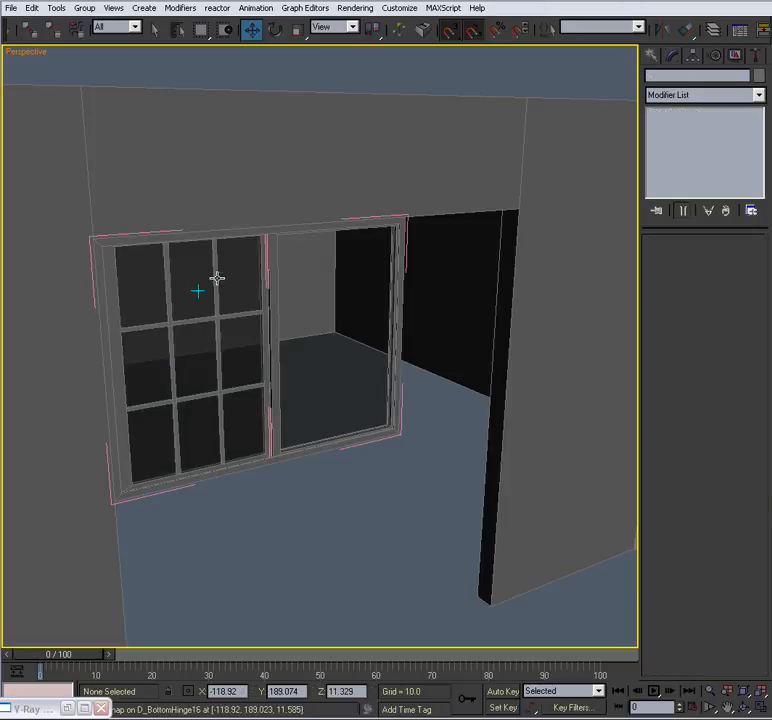
Open the sash group Window_SliderGRP06 and delete its muntin grid, W_Grid_06.
left_click(217, 277)
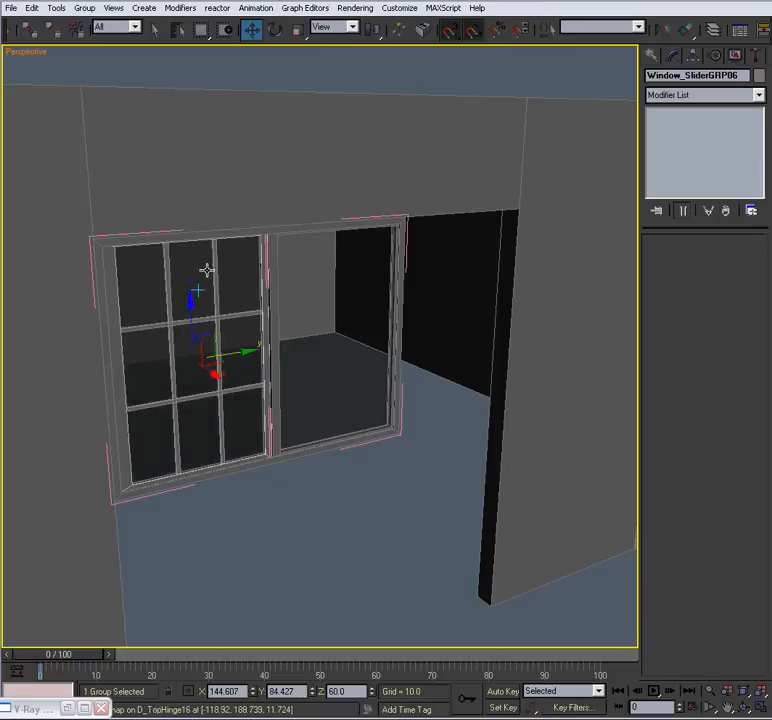
left_click(85, 8)
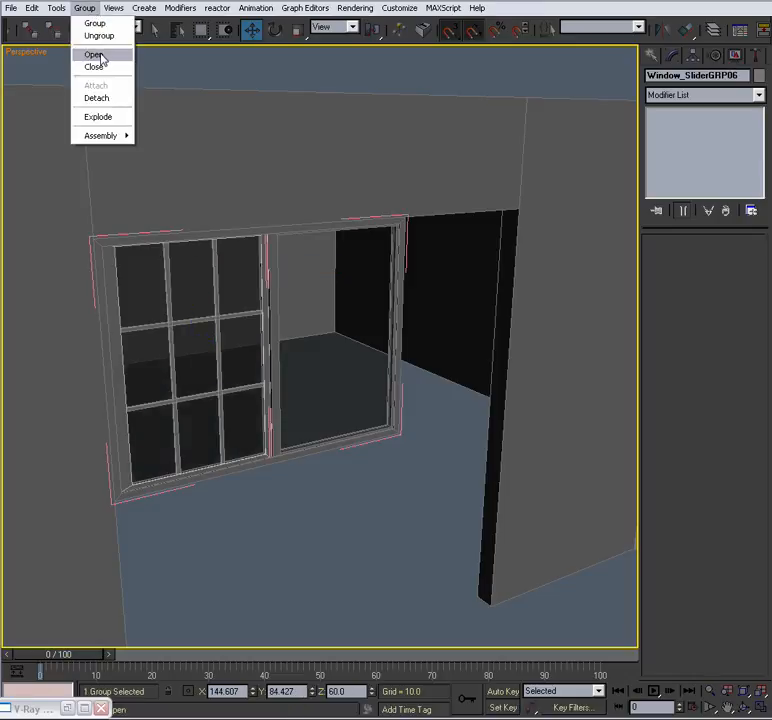
left_click(97, 55)
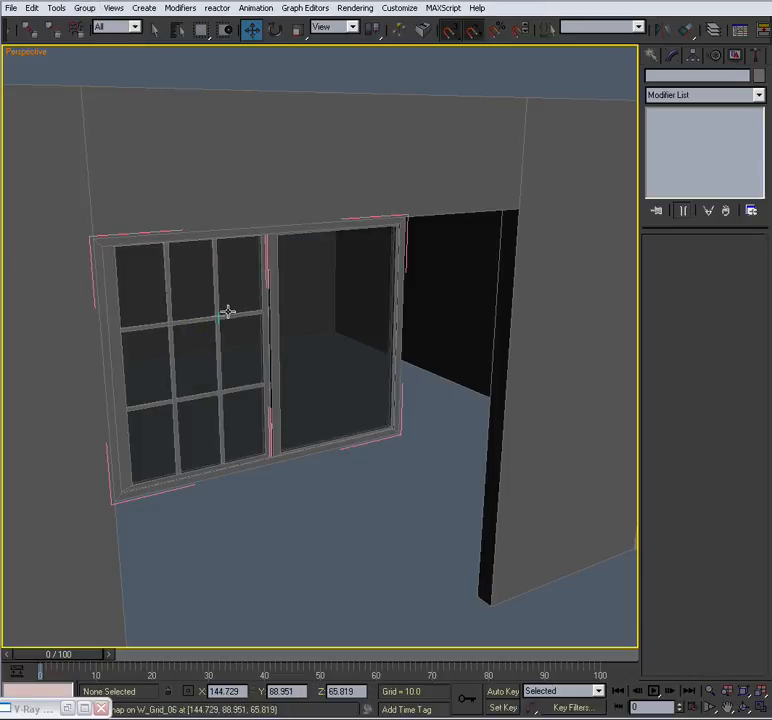
left_click(220, 316)
left_click(217, 316)
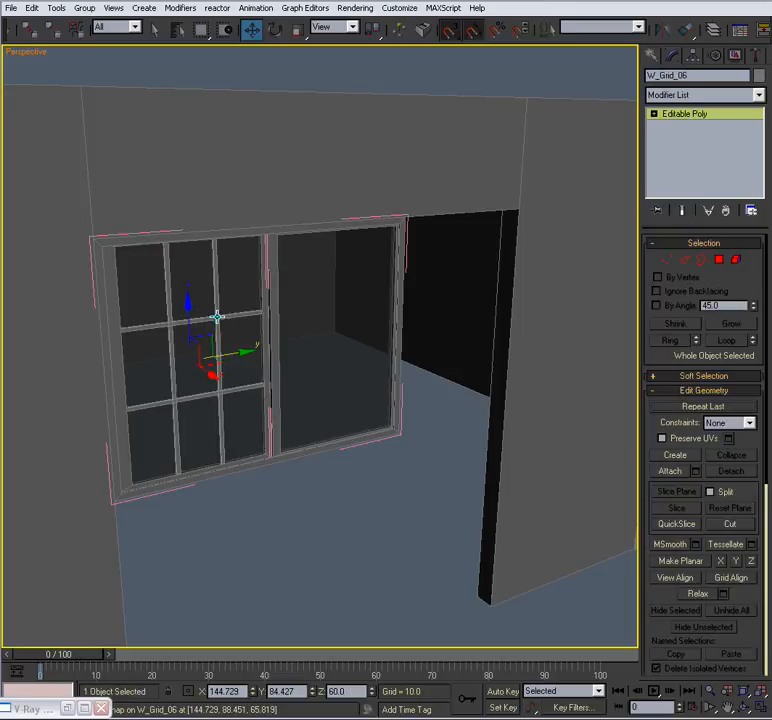
key("Delete")
Widen the outer case W_Case_03 by moving the vertices at its free end, snapped to the far side of the wall opening.
middle_click_drag(267, 381, 436, 305, "alt")
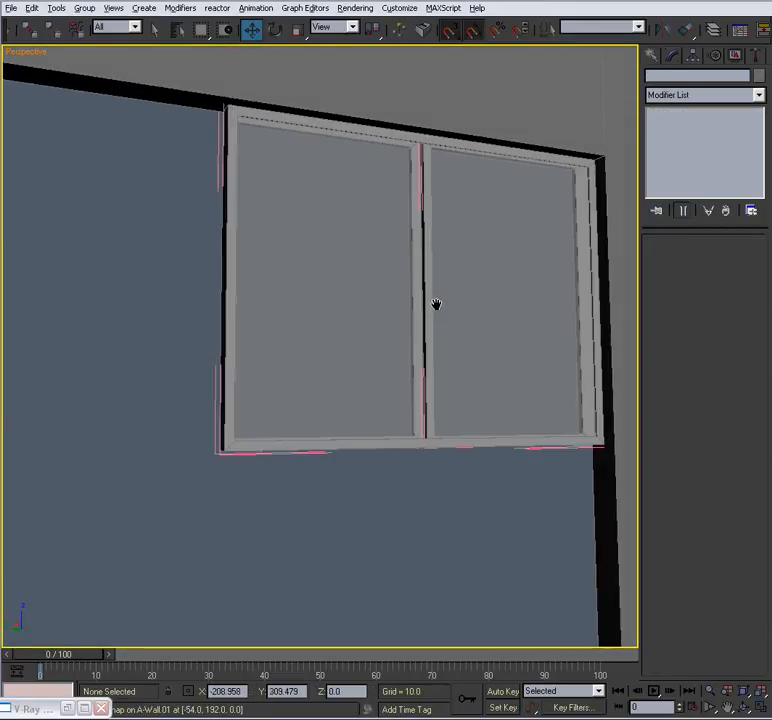
left_click(234, 120)
middle_click_drag(234, 120, 258, 205, "alt")
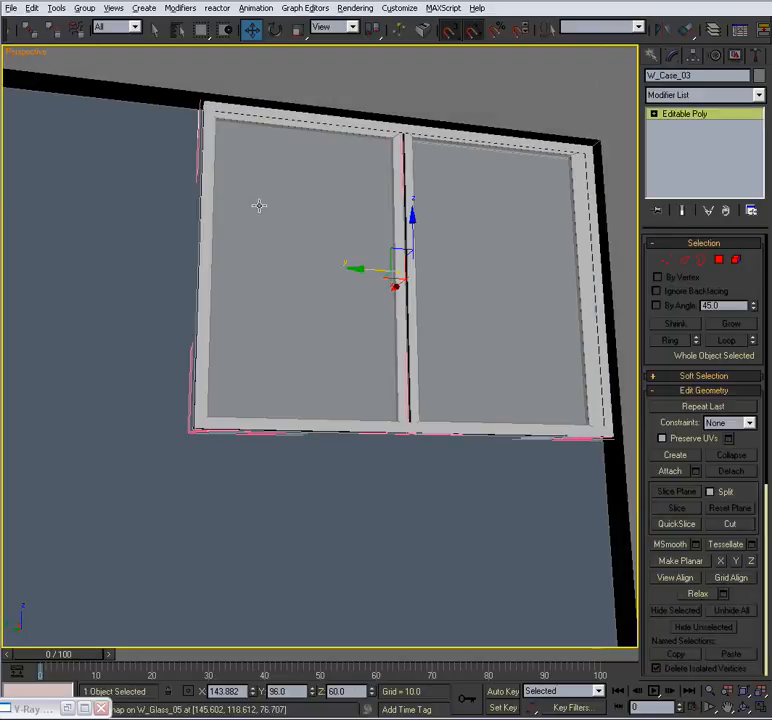
left_click(665, 260)
mouse_move(346, 315)
middle_mouse_down("alt")
mouse_move(527, 360)
mouse_move(494, 358)
mouse_move(498, 370)
mouse_move(455, 401)
mouse_move(497, 248)
middle_mouse_up("alt")
key("F3")
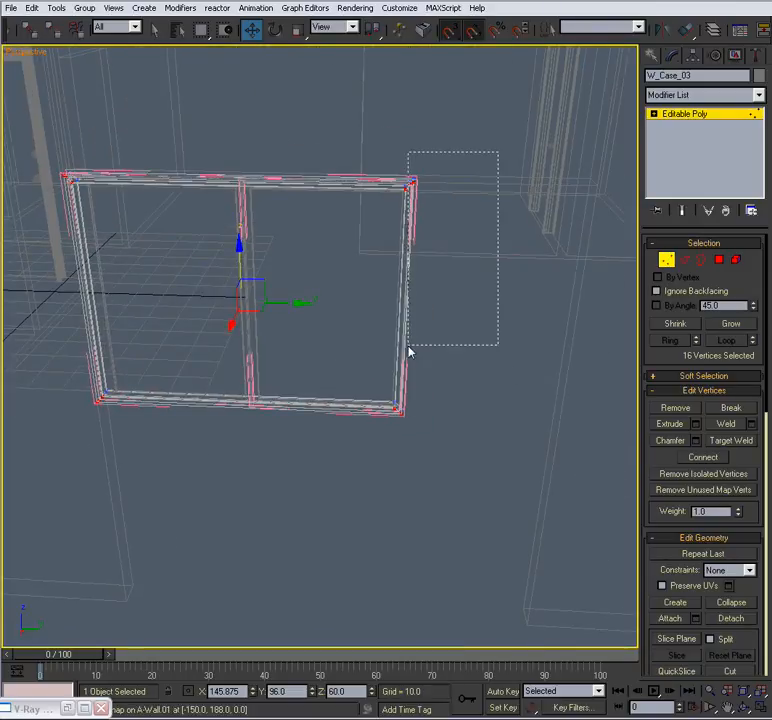
middle_click_drag(349, 498, 385, 480, "alt")
middle_click_drag(330, 390, 278, 465, "alt")
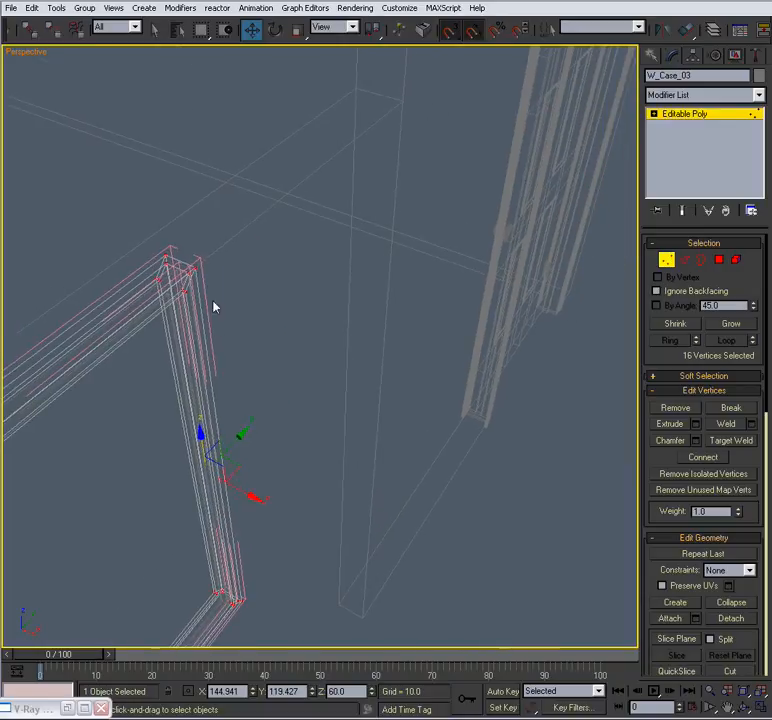
left_click_drag(195, 268, 398, 113)
middle_click_drag(403, 103, 452, 218, "alt")
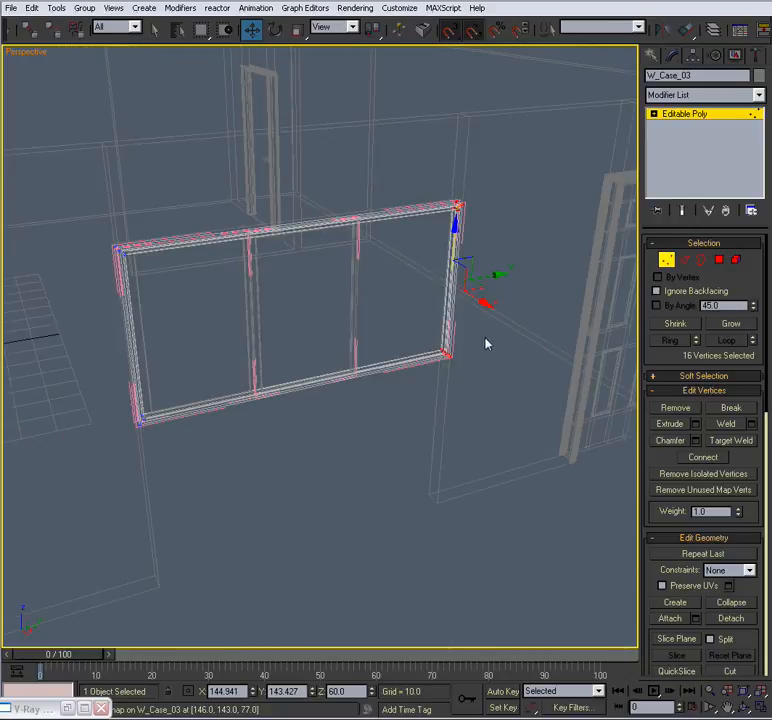
Stretch the case down to the floor by moving its lower vertices, snapped to the bottom corner of the wall opening.
left_click_drag(100, 531, 100, 531)
middle_click_drag(300, 471, 222, 221, "alt")
scroll(208, 463, "up", 4)
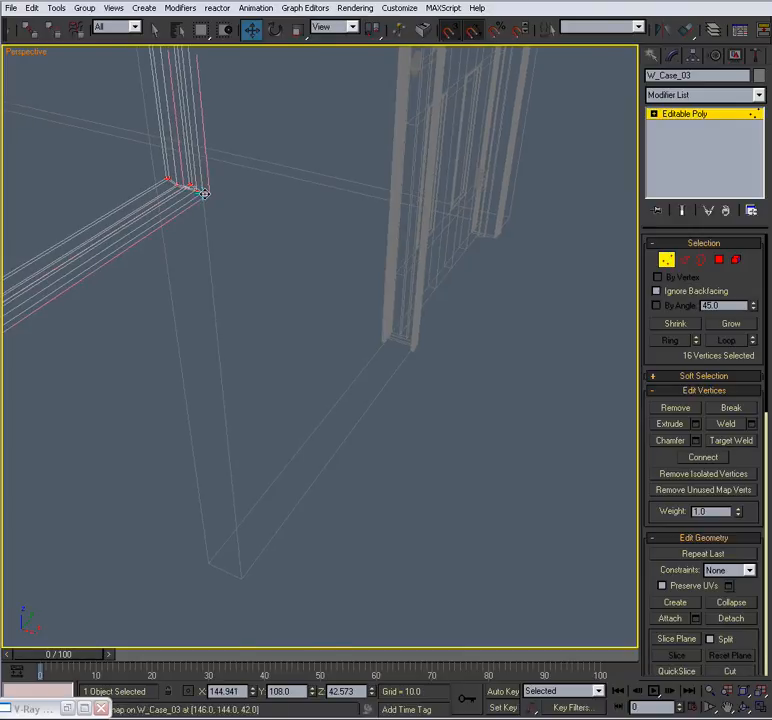
left_click_drag(204, 197, 243, 579)
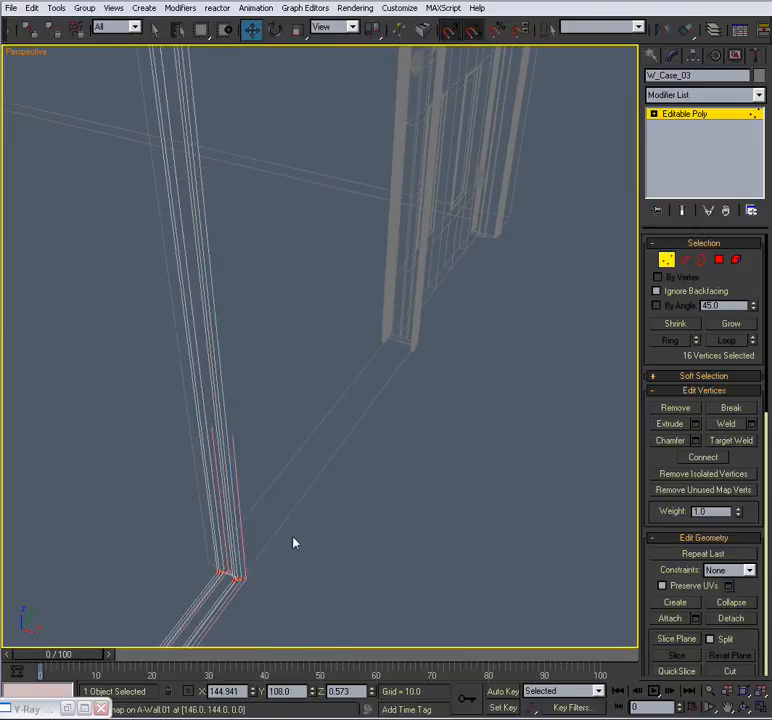
Examine in shaded view how the stretched case fits the wall opening along its sides and bottom.
scroll(345, 453, "down", 5)
middle_click_drag(276, 453, 460, 427, "alt")
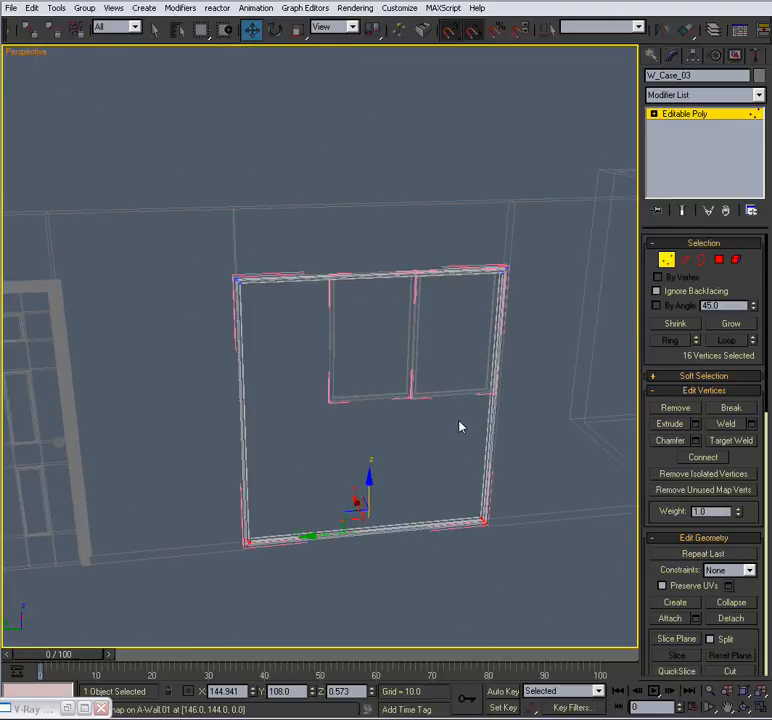
key("F3")
mouse_move(396, 427)
middle_mouse_down("alt")
mouse_move(431, 424)
mouse_move(376, 408)
mouse_move(345, 269)
middle_mouse_up("alt")
scroll(396, 425, "up", 5)
middle_click_drag(421, 535, 358, 510, "alt")
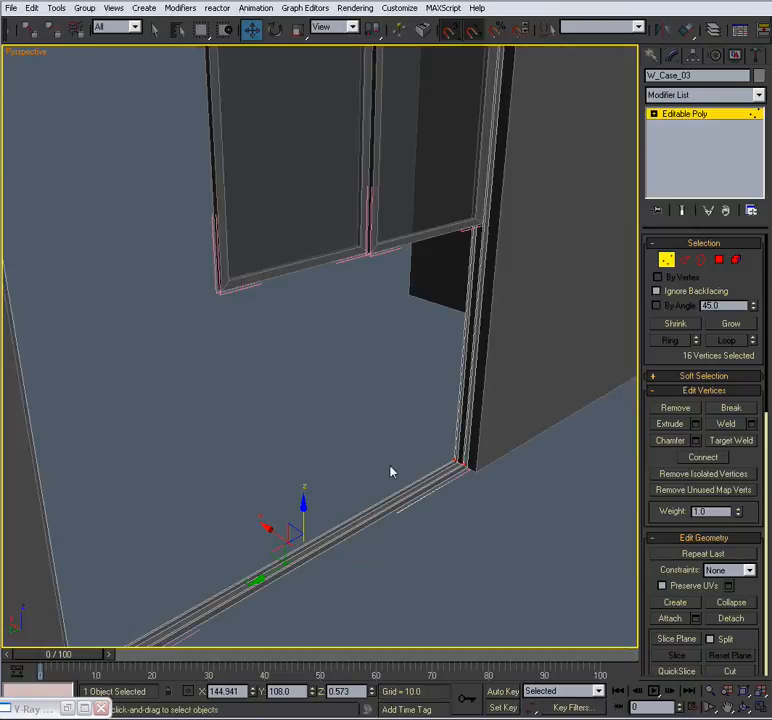
middle_click_drag(401, 473, 370, 513, "alt")
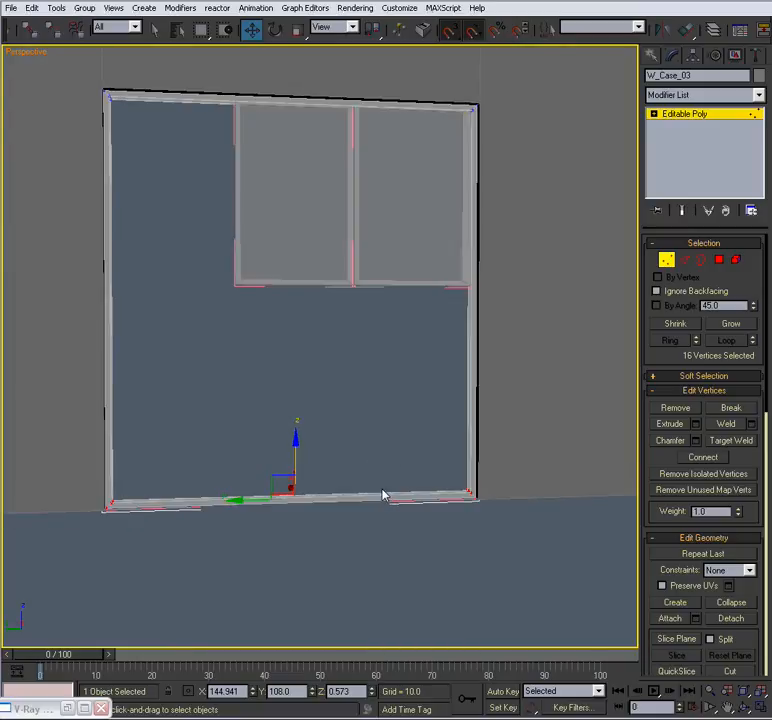
middle_click_drag(396, 504, 368, 404, "alt")
scroll(368, 404, "up", 4)
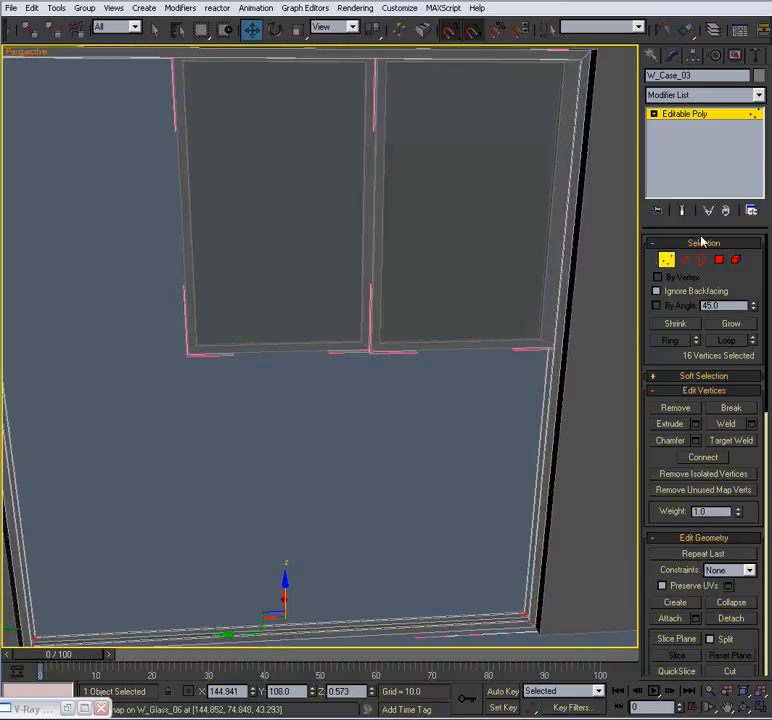
Finish vertex editing and slide the sash with W_frame_05 and W_Glass_05 along Y to the empty end of the case.
left_click(667, 260)
scroll(401, 353, "down", 4)
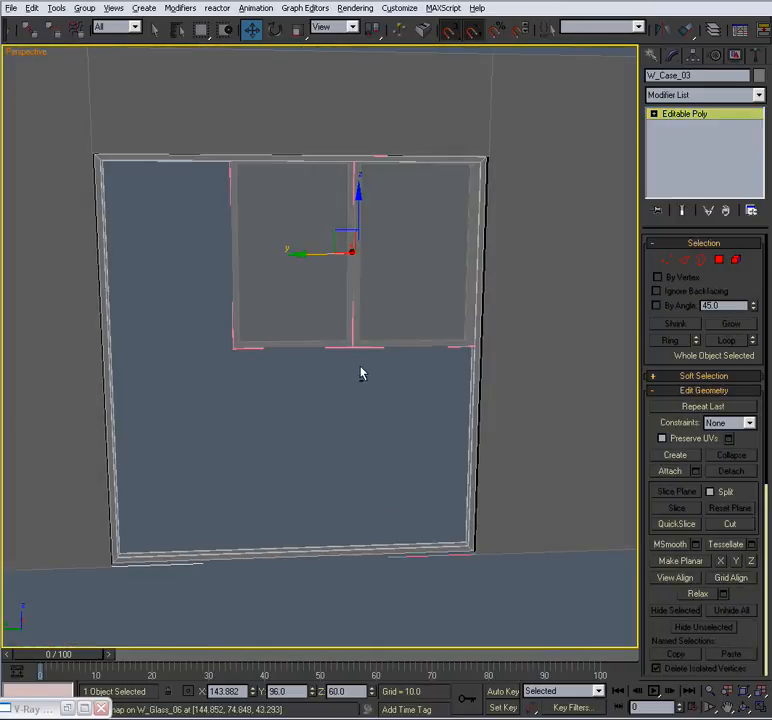
left_click_drag(215, 276, 253, 285)
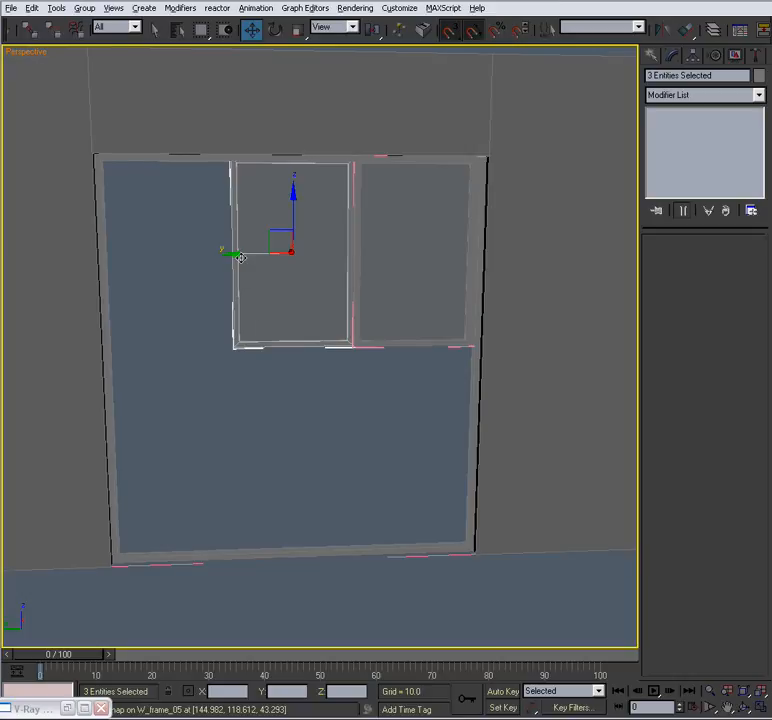
scroll(241, 258, "up", 6)
scroll(290, 393, "up", 2)
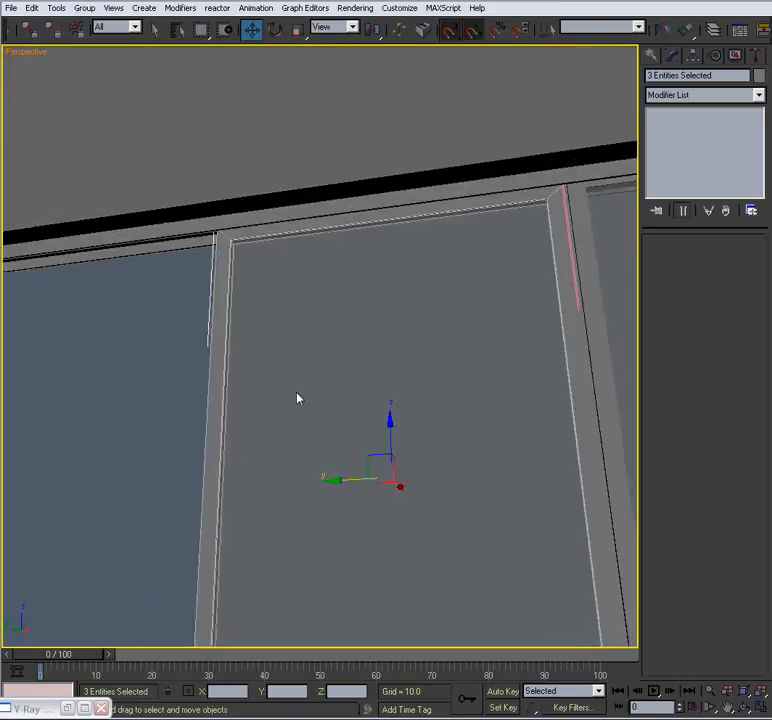
scroll(288, 396, "down", 1)
middle_click_drag(288, 398, 396, 196)
scroll(376, 255, "down", 3)
left_click_drag(374, 276, 128, 304)
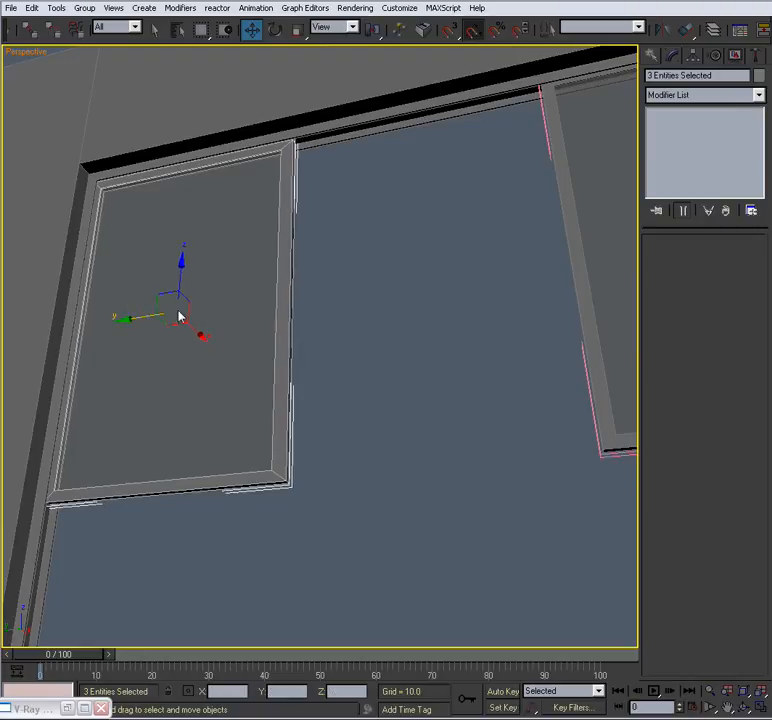
Stretch the sash frame W_frame_05 down to the bottom rail of the case by moving its lower vertices along Z.
scroll(158, 315, "down", 5)
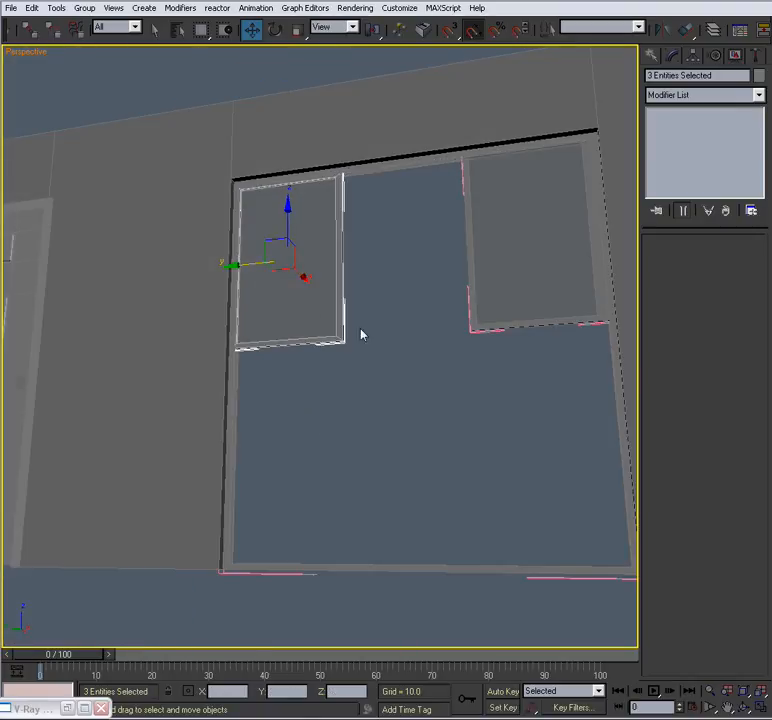
left_click(341, 336)
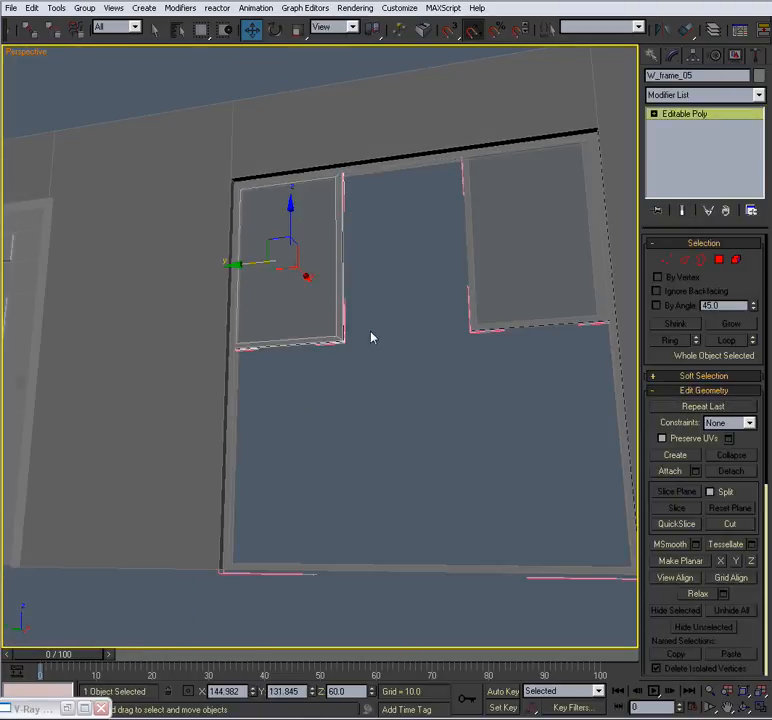
key("1")
left_click_drag(398, 307, 238, 400)
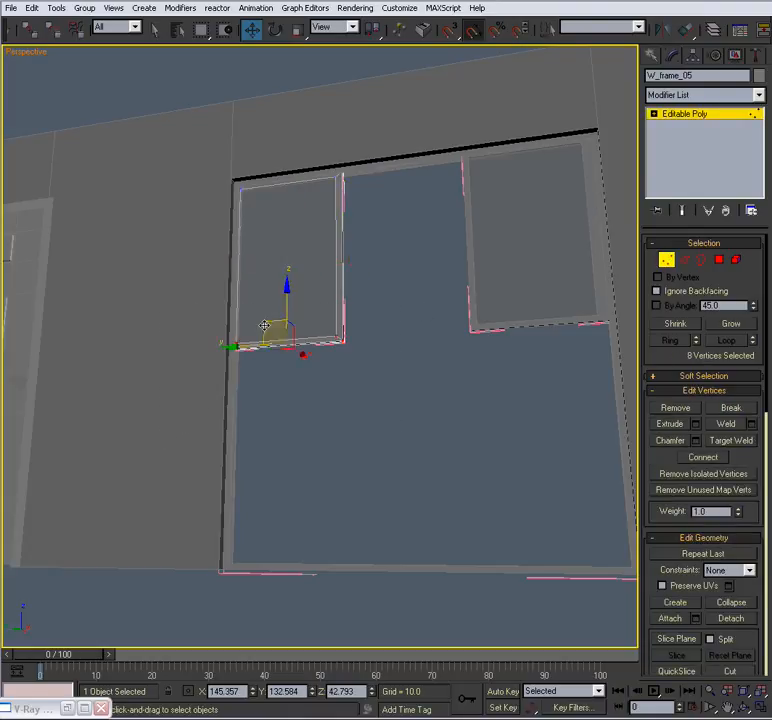
left_click_drag(287, 289, 278, 505)
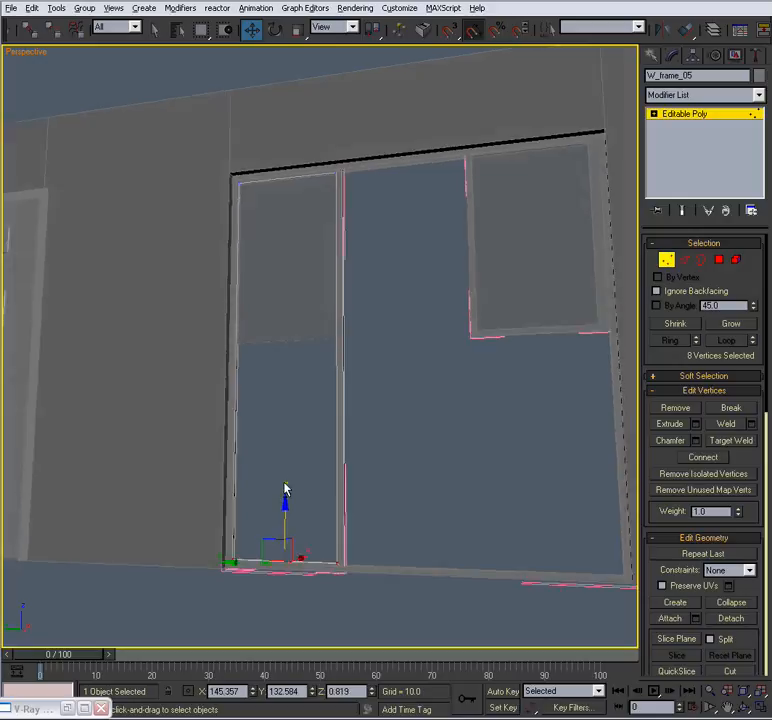
scroll(286, 481, "up", 6)
left_click_drag(228, 463, 231, 465)
middle_click_drag(231, 465, 249, 202, "alt")
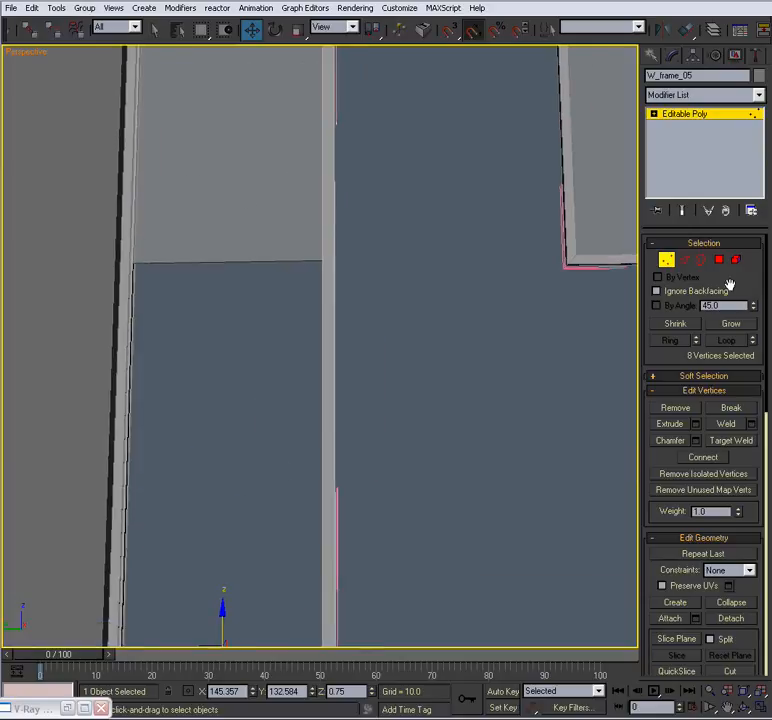
left_click(668, 262)
scroll(346, 270, "down", 5)
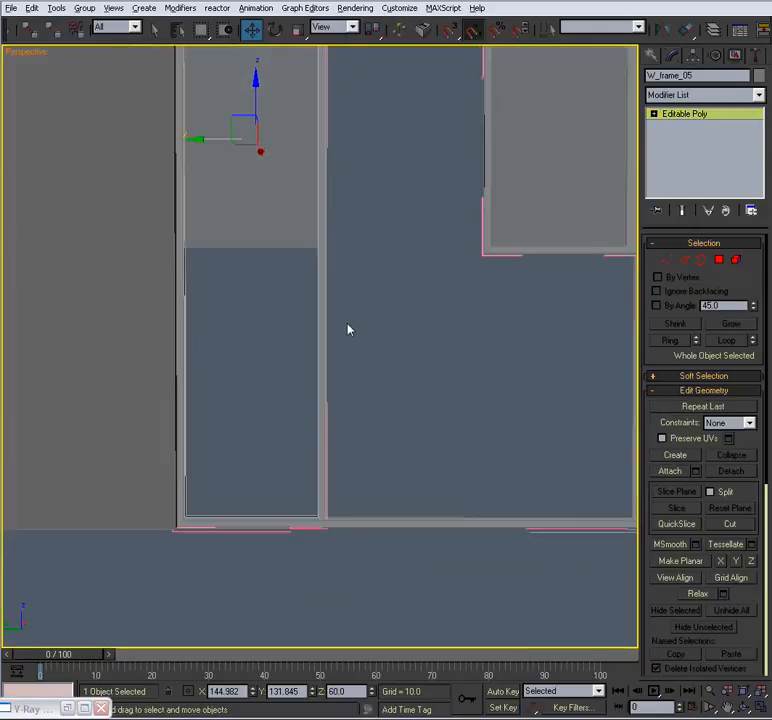
Widen W_frame_05 to the middle of the case by moving its inner side vertices along Y.
key("Page_Up")
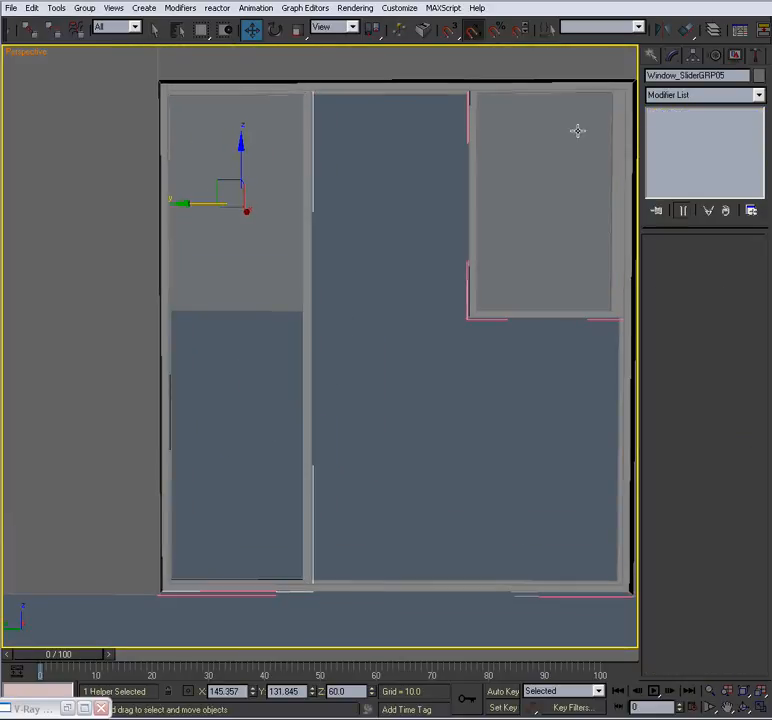
left_click(305, 361)
left_click(666, 259)
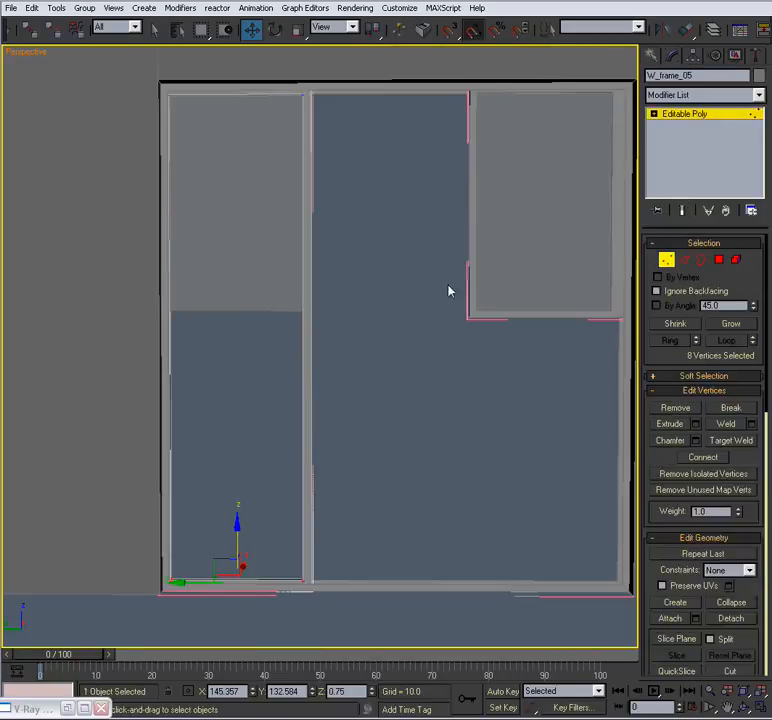
scroll(389, 173, "down", 3)
left_click_drag(249, 472, 251, 474)
left_click_drag(252, 345, 312, 332)
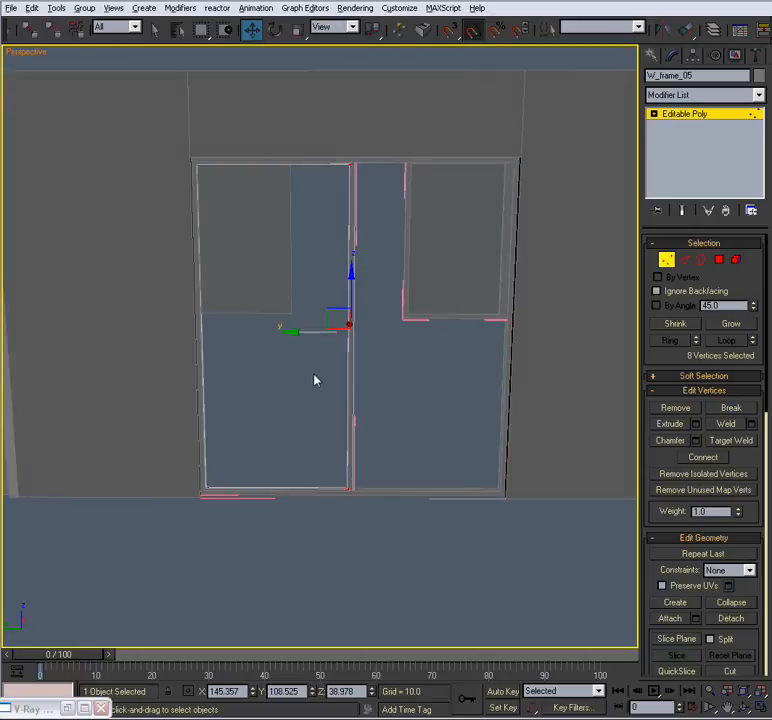
left_click(670, 260)
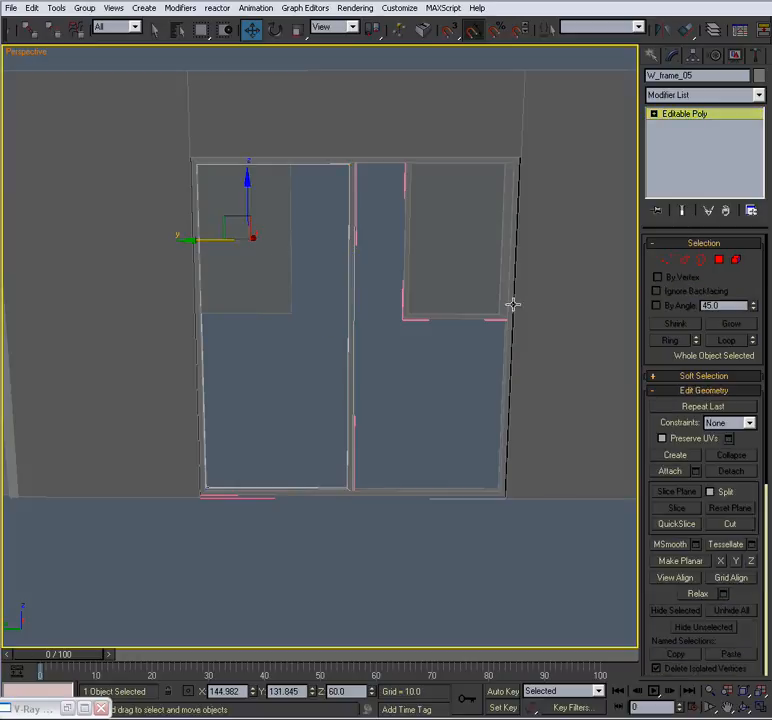
Stretch the pane W_Glass_05 down to the bottom of its frame by moving its lower vertices along Z.
left_click(284, 246)
left_click(667, 260)
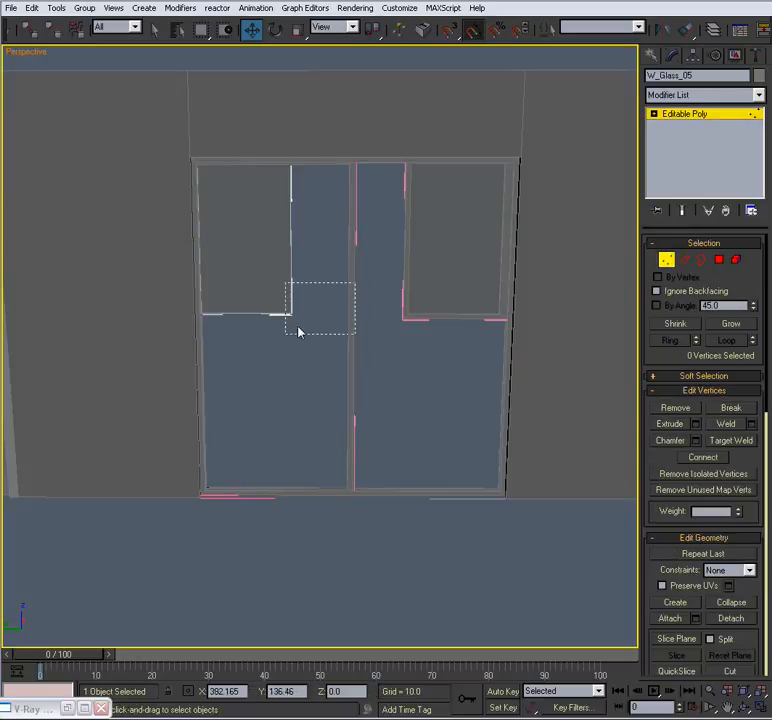
left_click_drag(159, 391, 170, 406)
scroll(173, 406, "up", 4)
middle_click_drag(177, 406, 218, 325, "alt")
left_click_drag(248, 99, 229, 436)
middle_click_drag(229, 436, 331, 271, "alt")
Widen W_Glass_05 by moving its inner side vertices along Y until the pane fills its frame.
scroll(338, 248, "down", 3)
left_click_drag(353, 86, 262, 487)
middle_click_drag(284, 389, 210, 429)
left_click_drag(184, 318, 250, 334)
middle_click_drag(212, 362, 244, 416, "alt")
scroll(235, 441, "up", 5)
middle_click_drag(253, 420, 291, 403, "alt")
middle_click_drag(262, 630, 293, 539, "alt")
left_click_drag(281, 459, 282, 458)
middle_click_drag(282, 458, 300, 480, "alt")
Widen the second sash frame W_frame_06 by moving its inner side vertices along Y to meet the first sash.
left_click(413, 434)
middle_click_drag(413, 434, 386, 348, "alt")
left_click(375, 318)
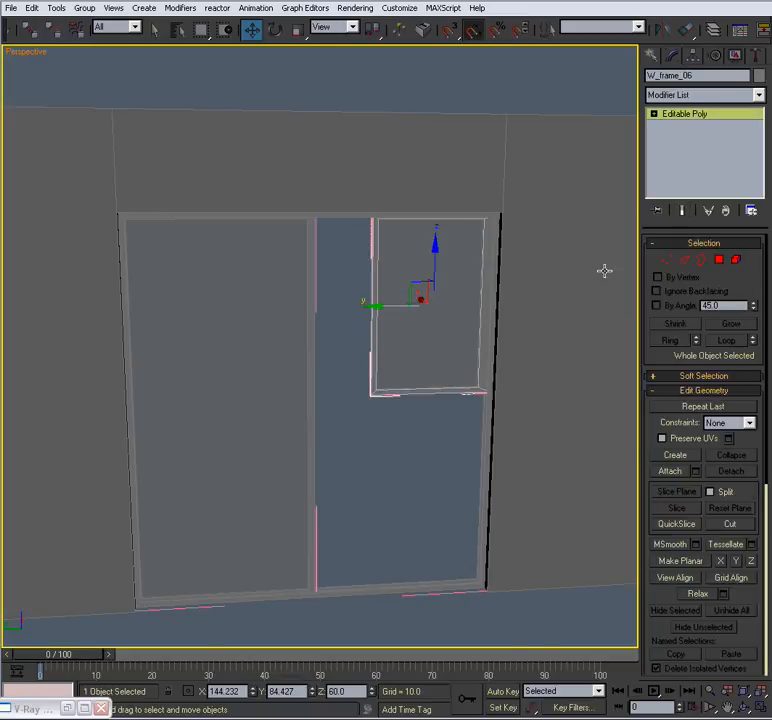
left_click(665, 262)
left_click_drag(350, 200, 410, 462)
scroll(412, 470, "up", 3)
scroll(405, 432, "down", 4)
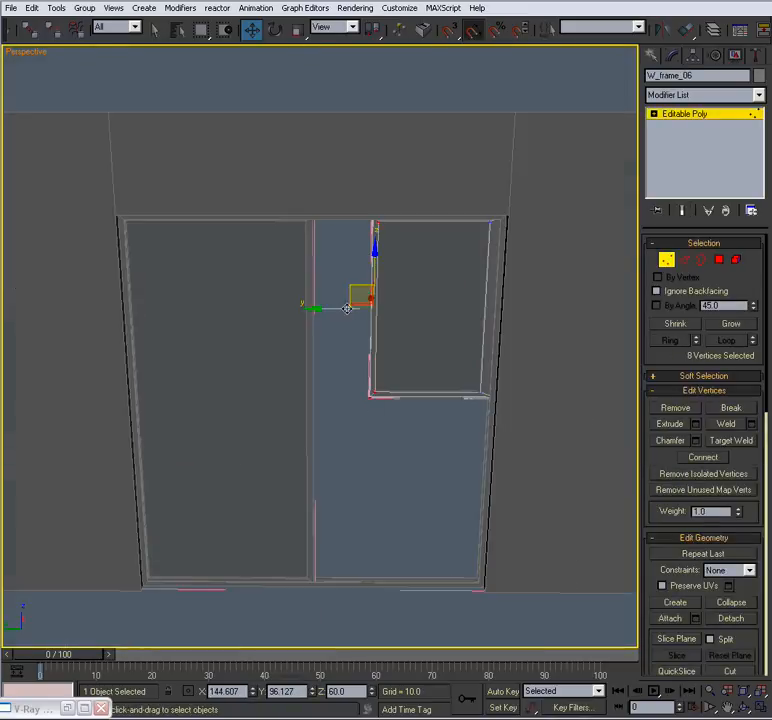
left_click_drag(331, 309, 268, 315)
scroll(405, 442, "down", 2)
Stretch W_frame_06 down to the bottom rail of the case by moving its lower vertices along Z.
left_click_drag(448, 324, 246, 438)
key("z")
scroll(311, 440, "down", 3)
scroll(298, 305, "up", 4)
left_click_drag(338, 252, 330, 545)
middle_click_drag(330, 545, 314, 515, "alt")
left_click_drag(341, 566, 341, 571)
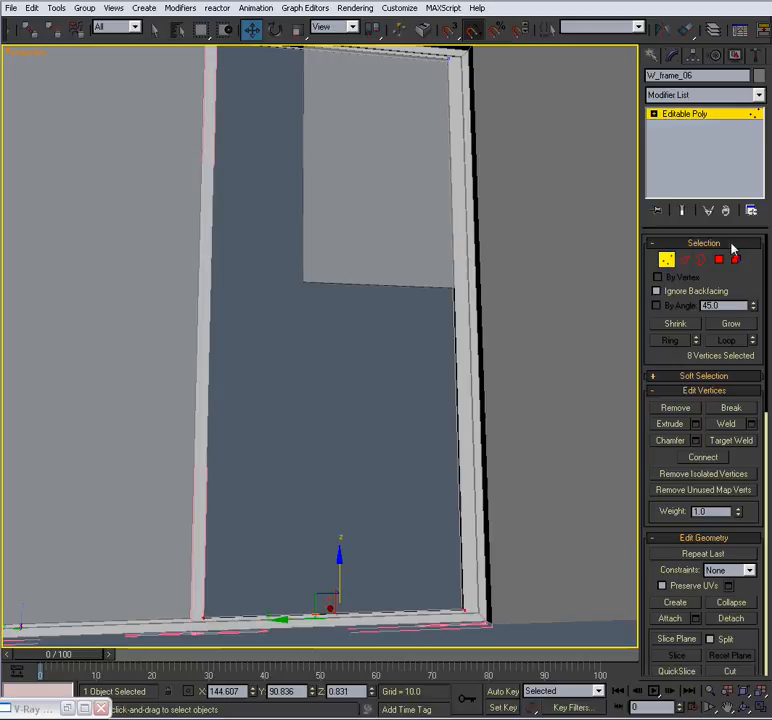
left_click(668, 262)
Widen the pane W_Glass_06 by moving its inner side vertices along Y to the edge of its frame.
scroll(380, 320, "down", 1)
left_click(348, 258)
scroll(330, 350, "down", 3)
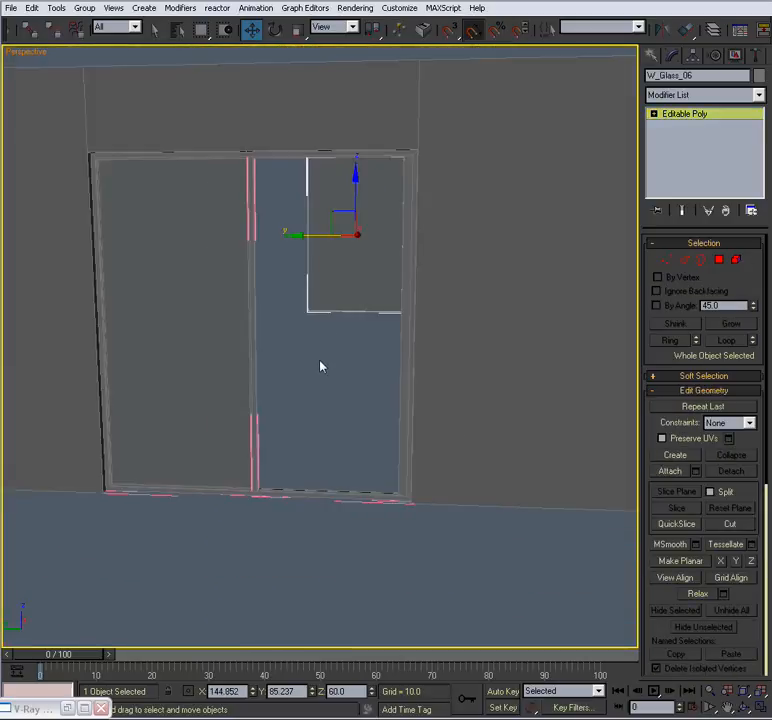
middle_click_drag(324, 354, 337, 366, "alt")
left_click(668, 261)
left_click_drag(255, 95, 337, 311)
middle_click_drag(337, 311, 323, 374, "alt")
scroll(310, 373, "up", 5)
scroll(323, 374, "down", 1)
left_click_drag(333, 292, 160, 341)
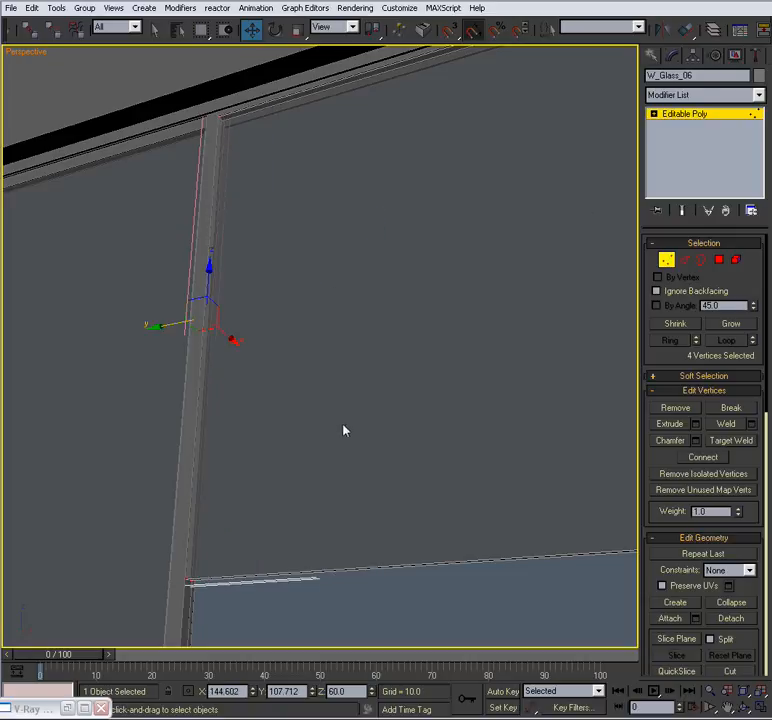
scroll(361, 434, "down", 3)
left_click(672, 261)
Stretch W_Glass_06 down to the bottom of its frame by moving its lower vertices along Z, then finish vertex editing.
scroll(413, 462, "down", 3)
middle_click_drag(413, 462, 382, 402)
left_click(665, 262)
left_click_drag(505, 311, 232, 428)
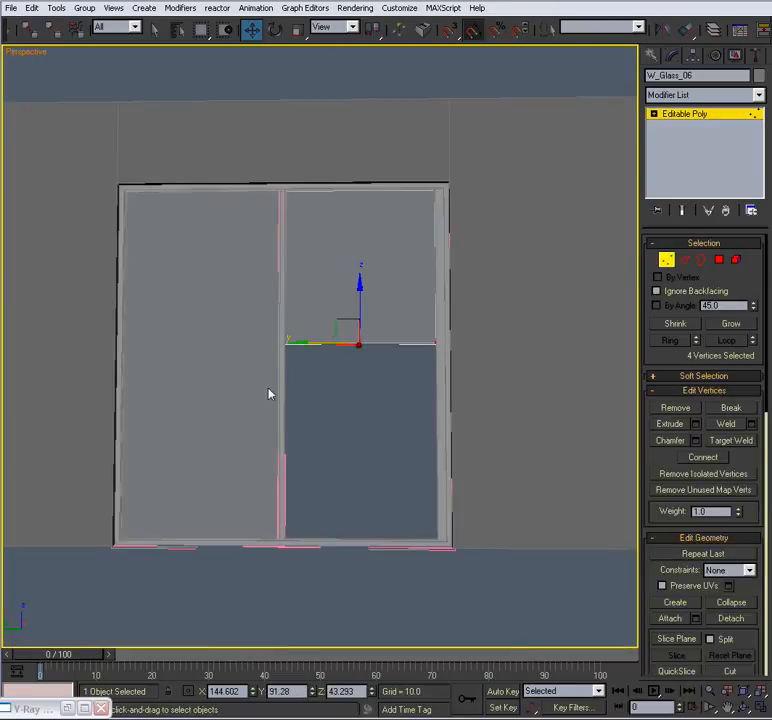
left_click_drag(360, 298, 335, 495)
middle_click_drag(335, 495, 362, 550, "alt")
middle_click_drag(362, 550, 325, 391)
scroll(311, 363, "up", 5)
scroll(311, 363, "up", 2)
left_click_drag(324, 341, 325, 336)
scroll(322, 330, "down", 2)
middle_click_drag(322, 330, 632, 310, "alt")
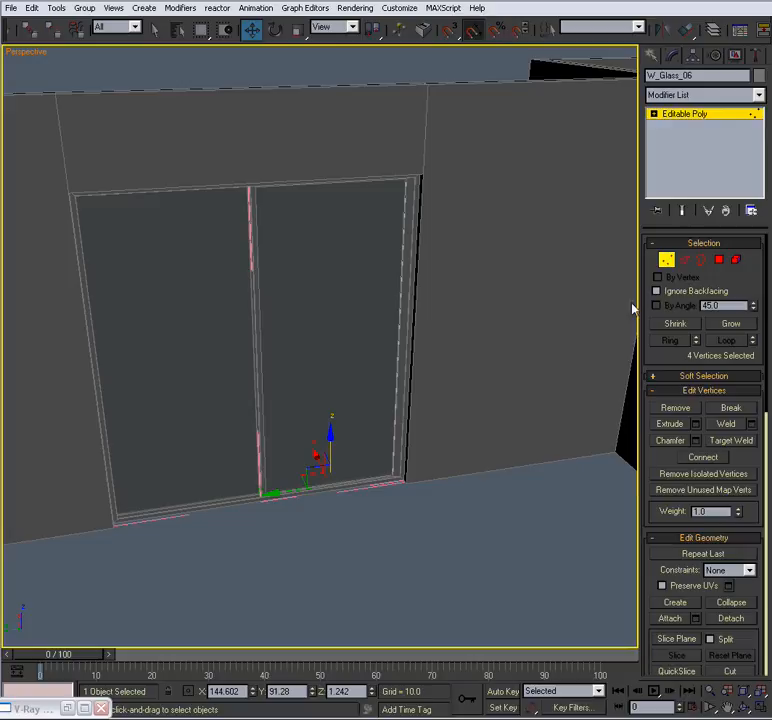
left_click(666, 261)
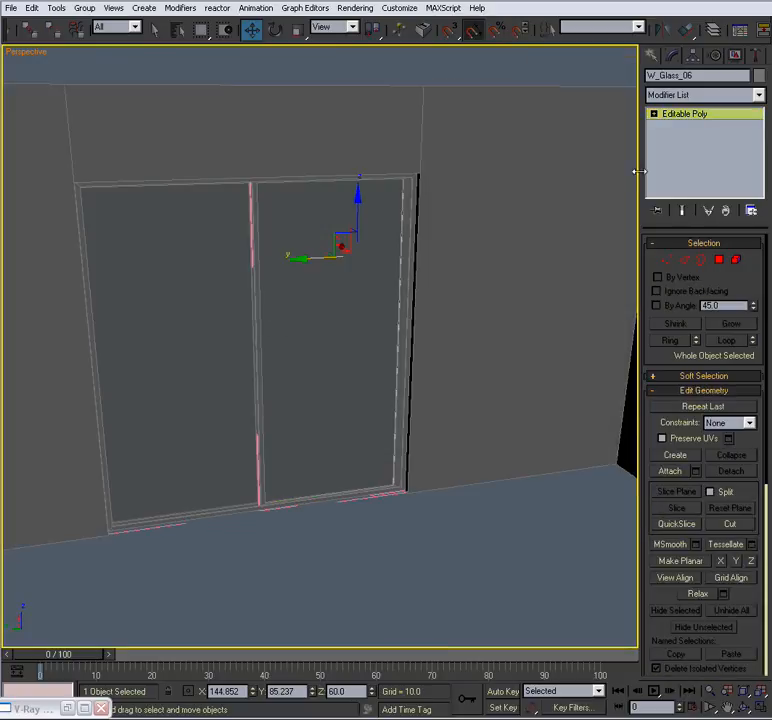
Close the two open sash groups containing W_Glass_06 and W_Glass_05.
left_click(84, 7)
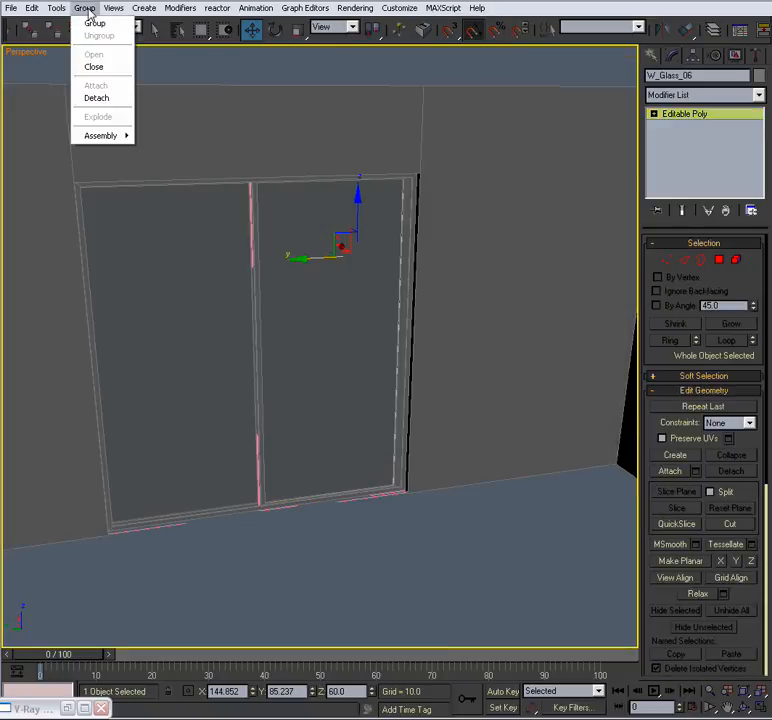
left_click(95, 66)
left_click(176, 256)
left_click(84, 7)
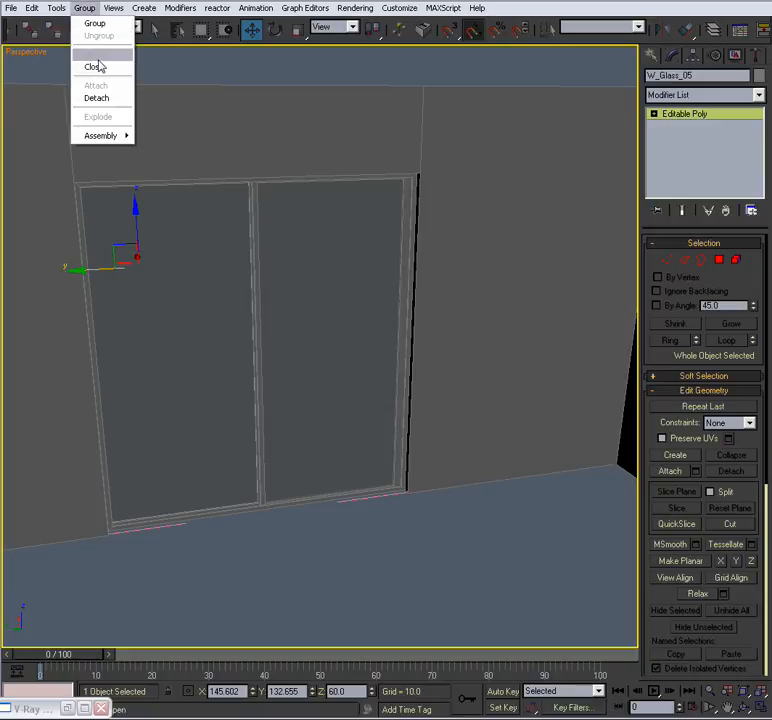
left_click(95, 66)
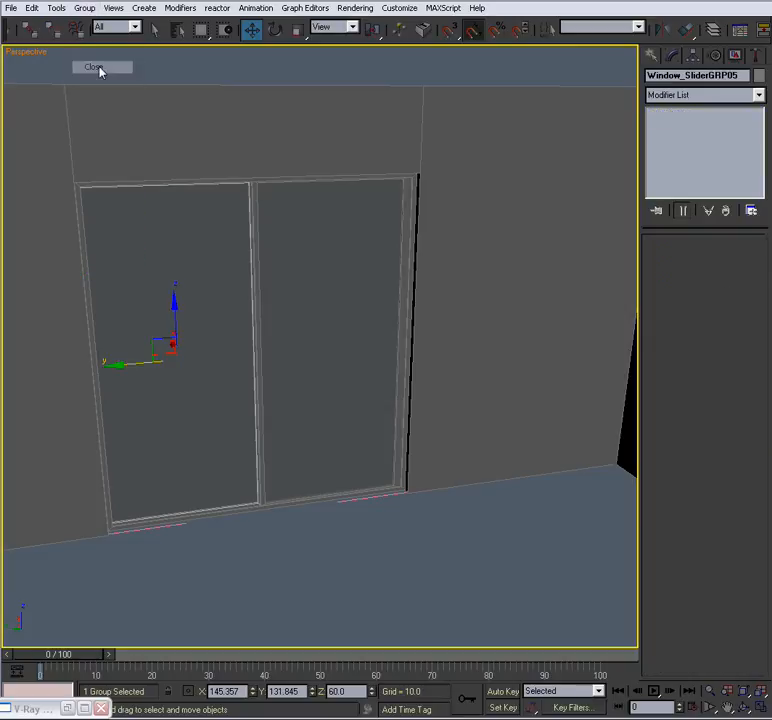
Test sliding the sash group Window_SliderGRP06 along Y across the other sash and undo the move.
left_click(298, 291)
scroll(310, 329, "up", 6)
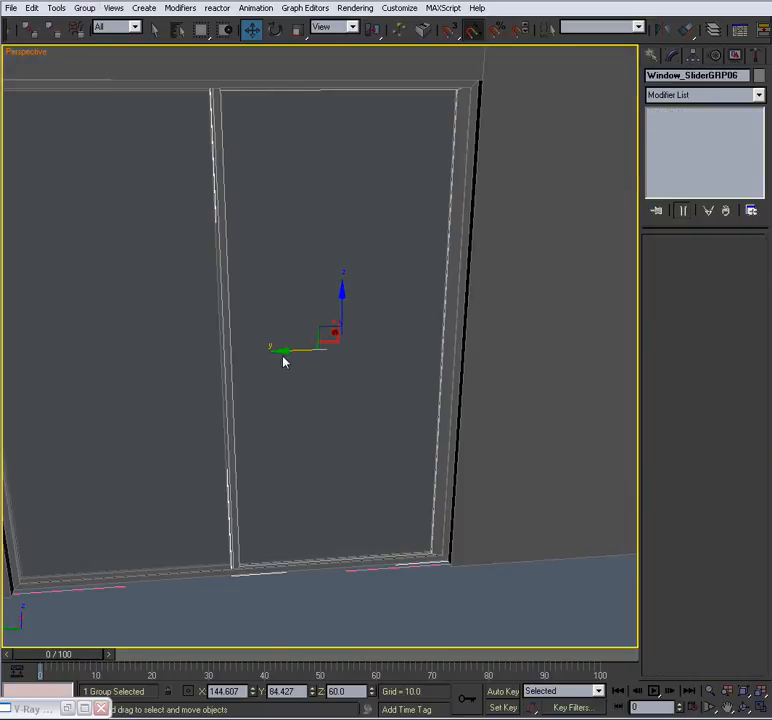
left_click_drag(260, 351, 207, 382)
key("ctrl+z")
Clear the selection and examine from several angles how the enlarged sliding unit sits in the wall opening.
middle_click_drag(207, 382, 264, 410, "alt")
scroll(265, 414, "down", 4)
left_click(336, 570)
middle_click_drag(334, 503, 298, 491, "alt")
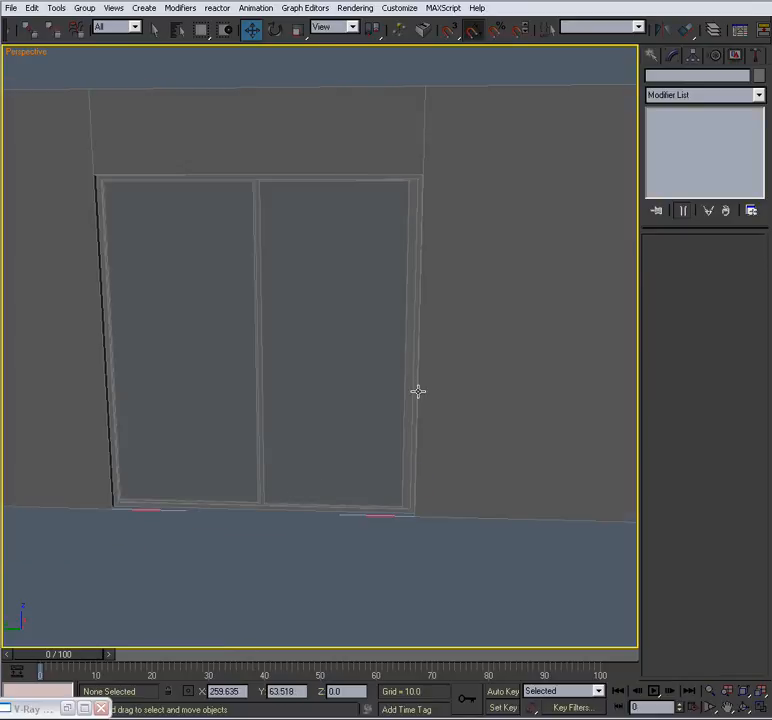
middle_click_drag(391, 451, 59, 196, "alt")
scroll(398, 427, "up", 5)
scroll(435, 425, "down", 5)
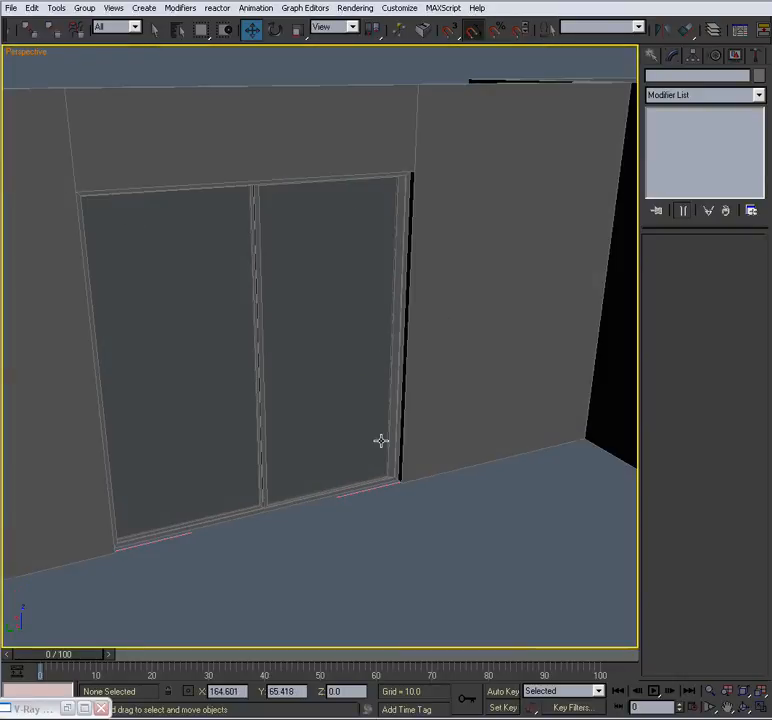
middle_click_drag(389, 453, 393, 236, "alt")
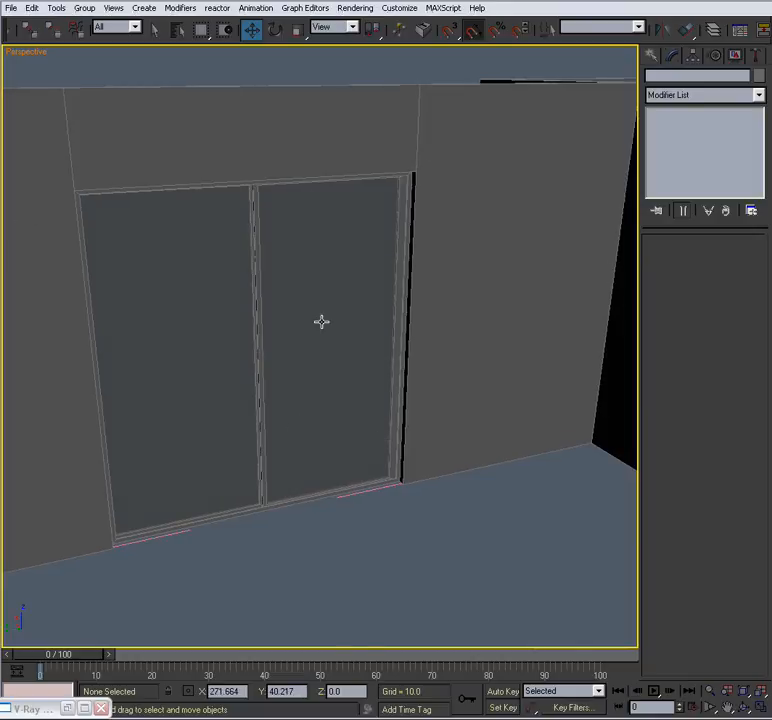
middle_click_drag(230, 444, 353, 455, "alt")
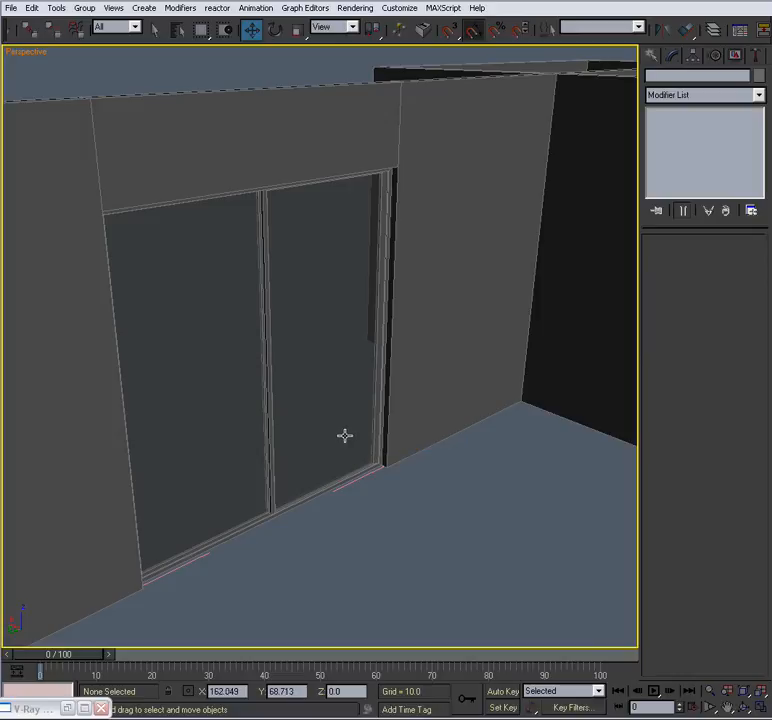
Show all four viewports and inspect the case W_Case_03 and the adjoining Window_SliderGRP06 up close in Perspective.
key("alt+w")
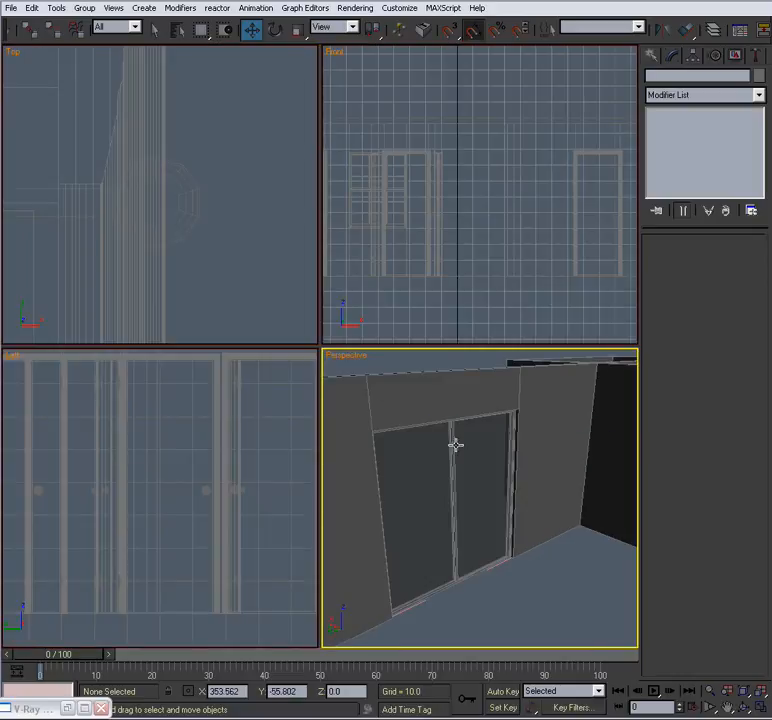
left_click(511, 469)
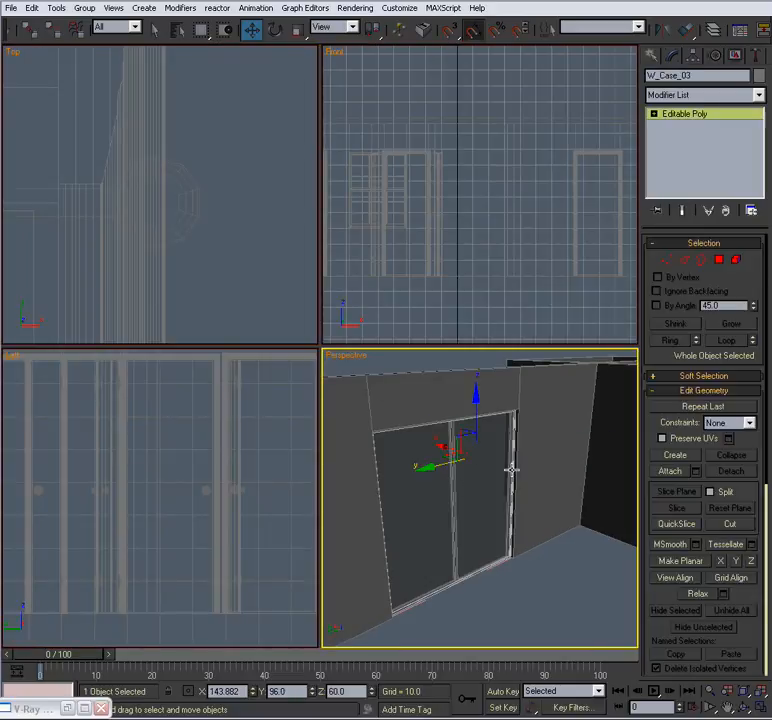
key("z")
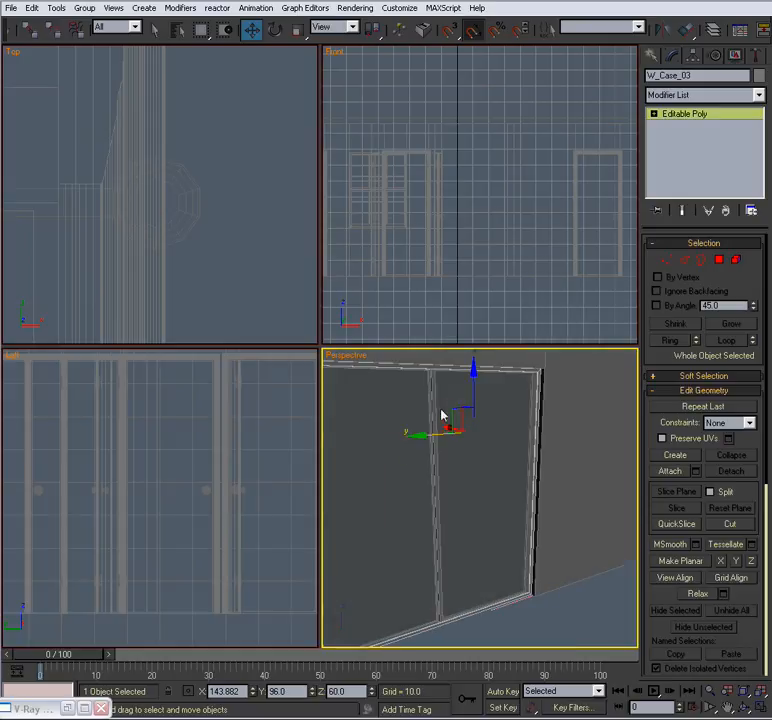
key("Delete")
middle_click_drag(433, 389, 427, 500, "alt")
left_click(539, 423)
scroll(484, 438, "up", 5)
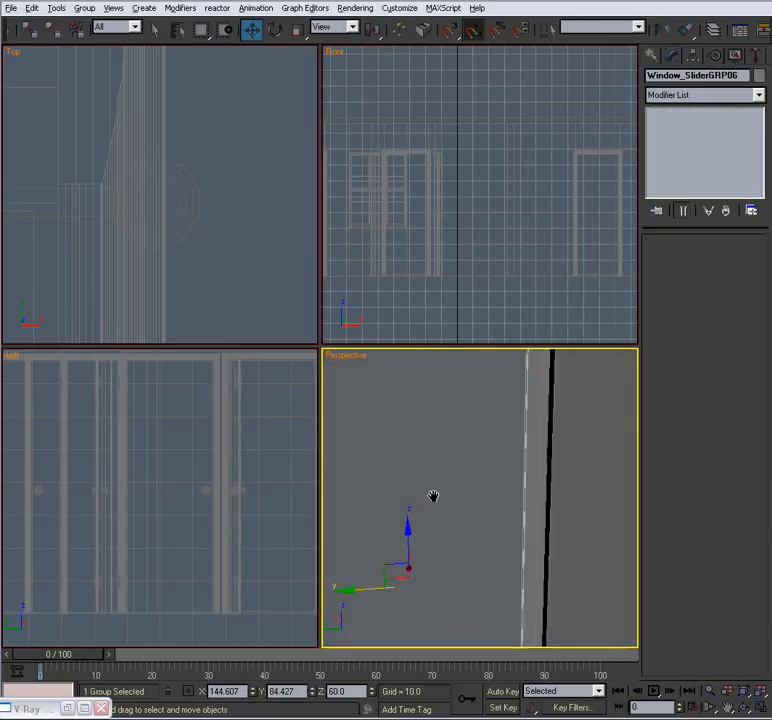
scroll(438, 499, "down", 2)
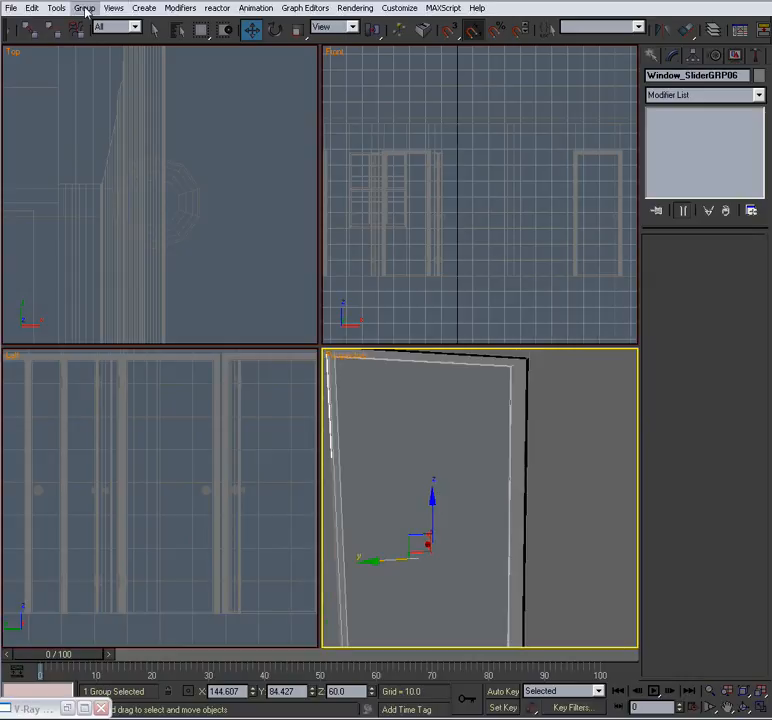
Hide the Walls layer so the sliding unit stands alone in the Perspective view.
left_click(715, 30)
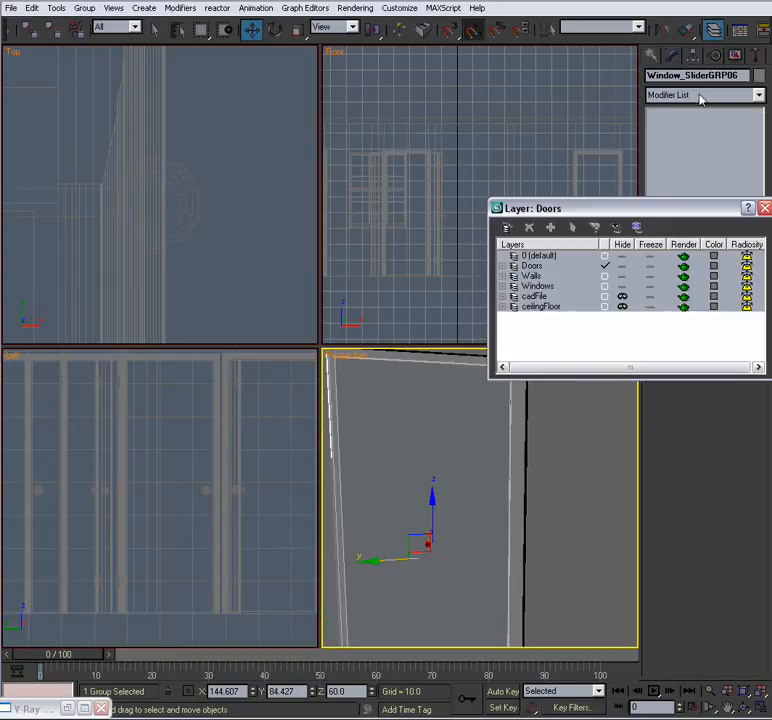
left_click(621, 276)
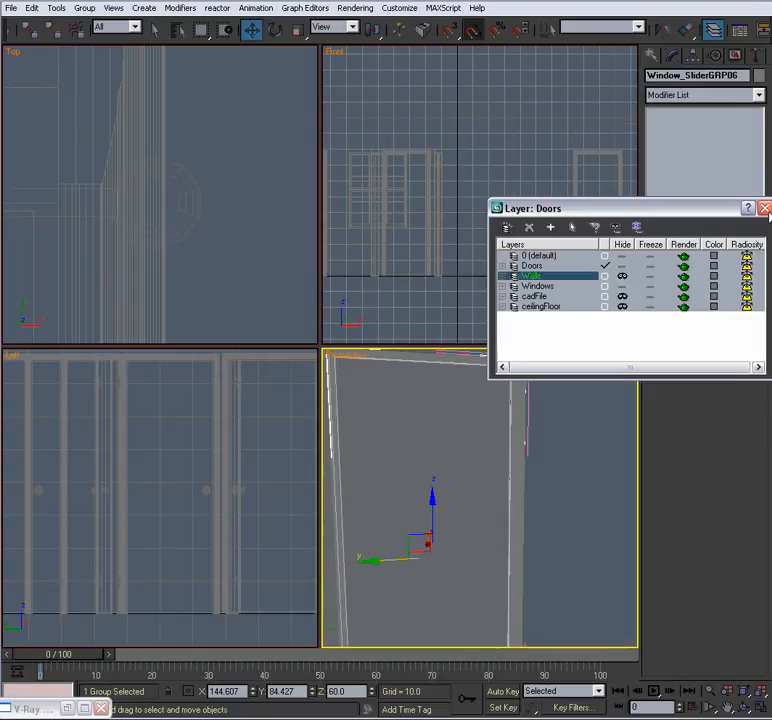
left_click(766, 209)
middle_click_drag(443, 422, 472, 415)
scroll(472, 417, "down", 3)
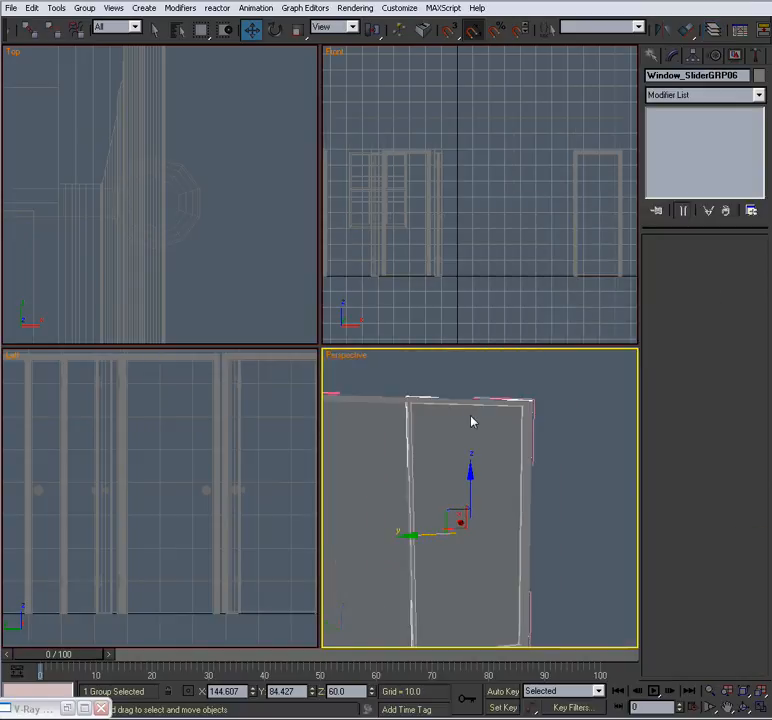
Hide the Doors layer so only the window units remain visible around the sliding unit.
mouse_move(268, 455)
middle_mouse_down()
mouse_move(222, 471)
mouse_move(258, 472)
middle_mouse_up()
scroll(222, 471, "down", 6)
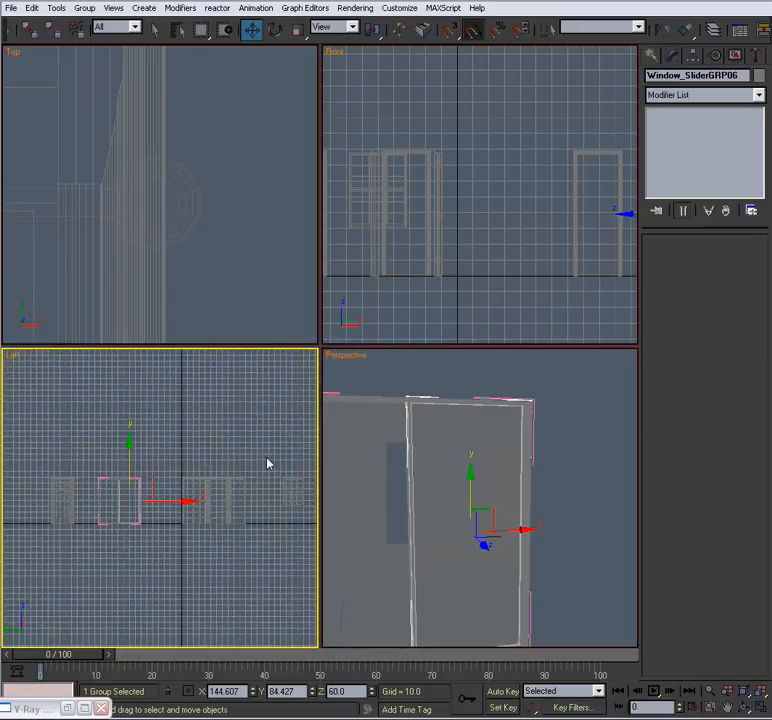
left_click(714, 31)
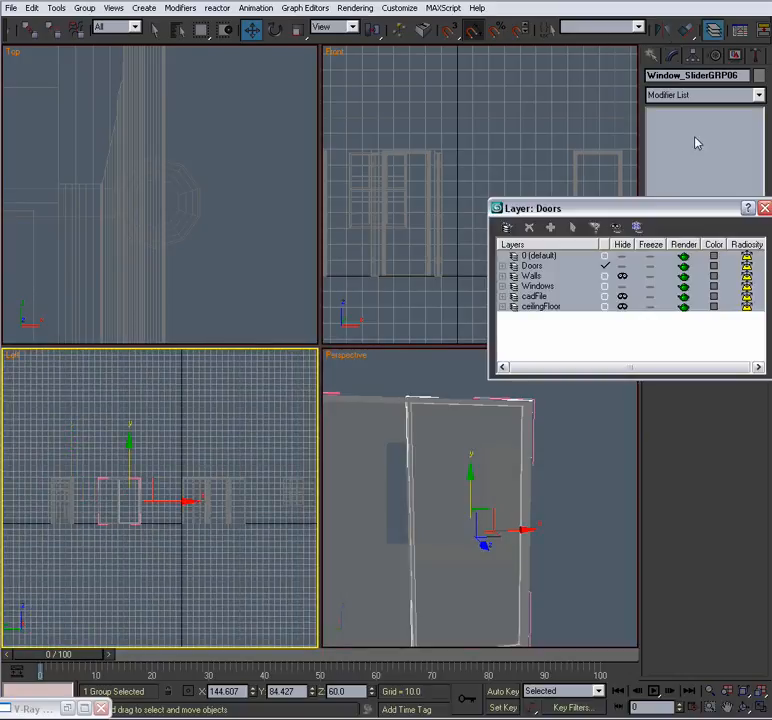
left_click(621, 266)
left_click(765, 210)
scroll(506, 200, "down", 5)
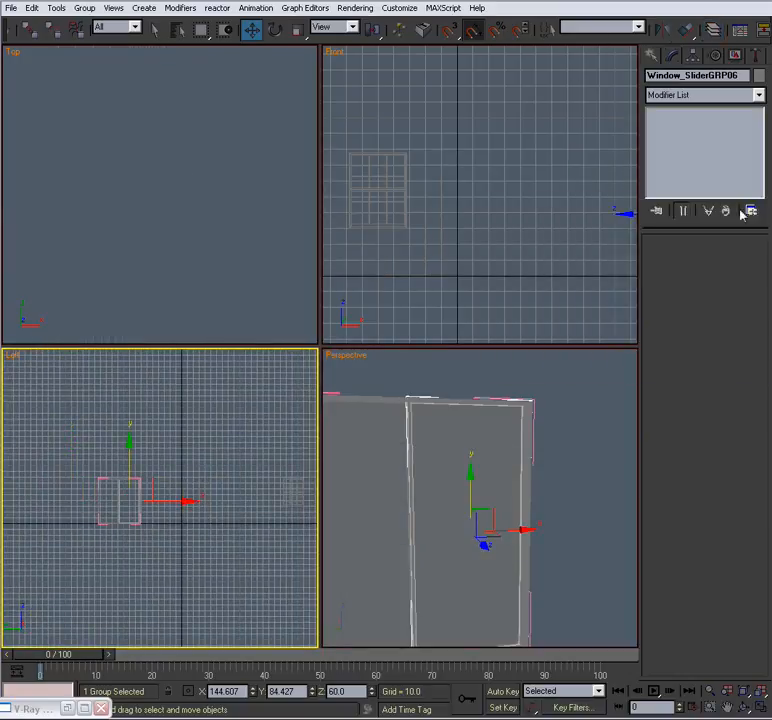
middle_click_drag(523, 238, 462, 259)
middle_click_drag(156, 478, 108, 475)
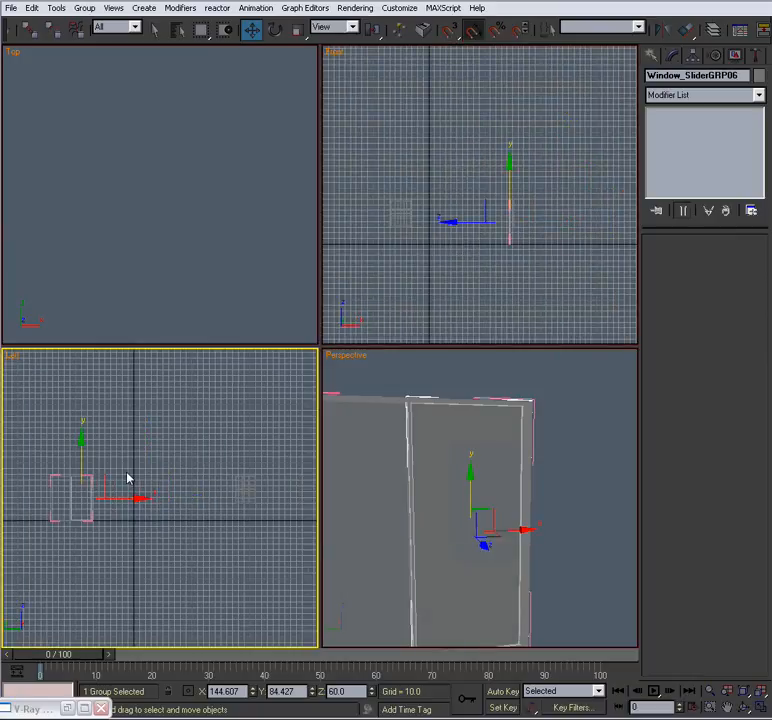
Create a box about 5.565 long, 0.661 wide and 0.606 high in the Left view, beside the sliding unit's outer stile.
key("ctrl+shift+z")
key("alt+w")
middle_click_drag(238, 457, 230, 474)
scroll(230, 474, "up", 3)
middle_click_drag(400, 347, 339, 386)
scroll(339, 386, "down", 2)
left_click(501, 281)
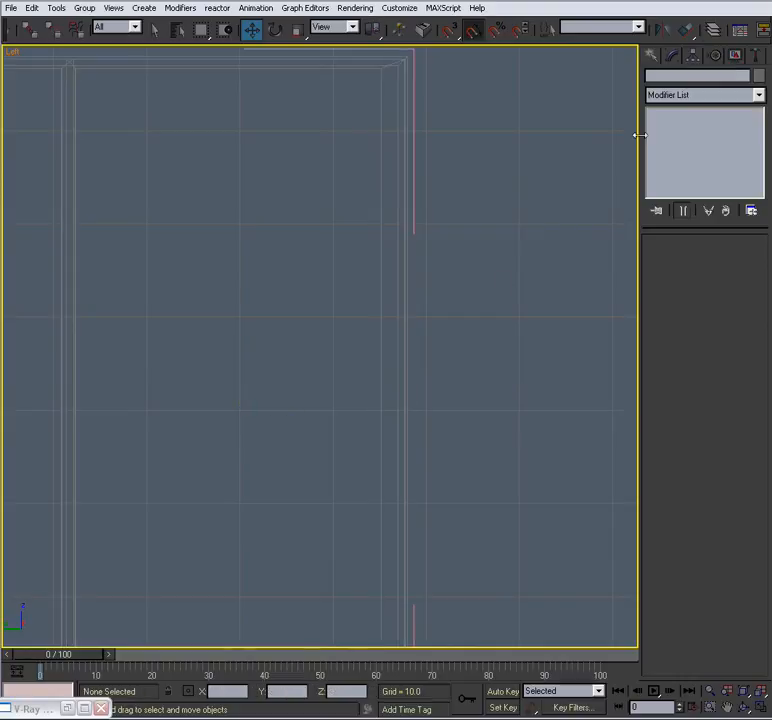
left_click(651, 56)
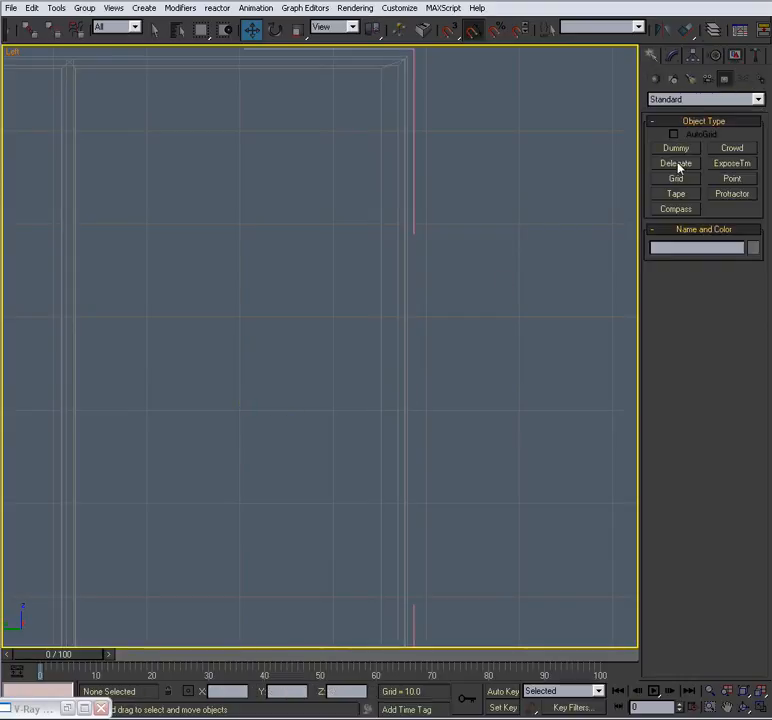
left_click(657, 79)
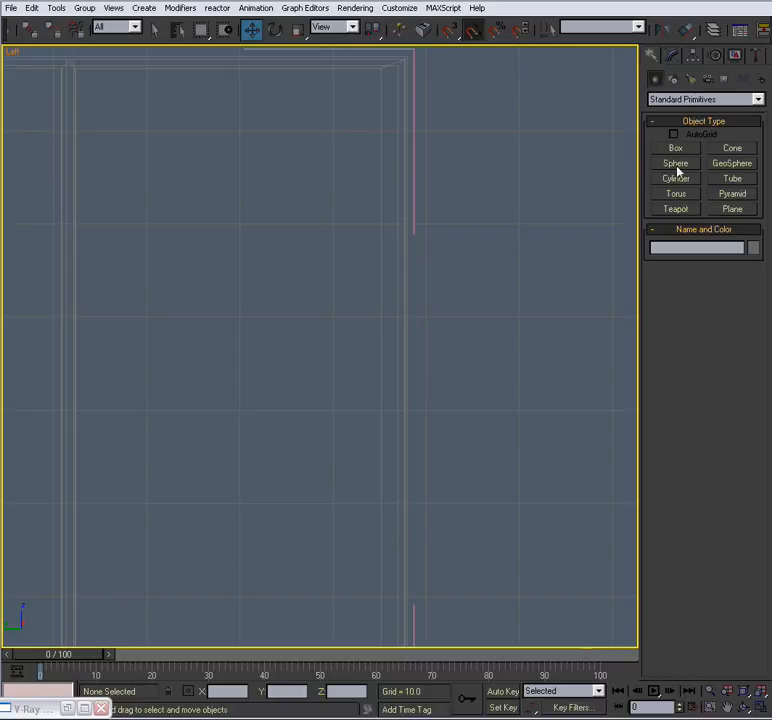
left_click(677, 150)
scroll(525, 270, "up", 3)
left_click_drag(435, 319, 445, 393)
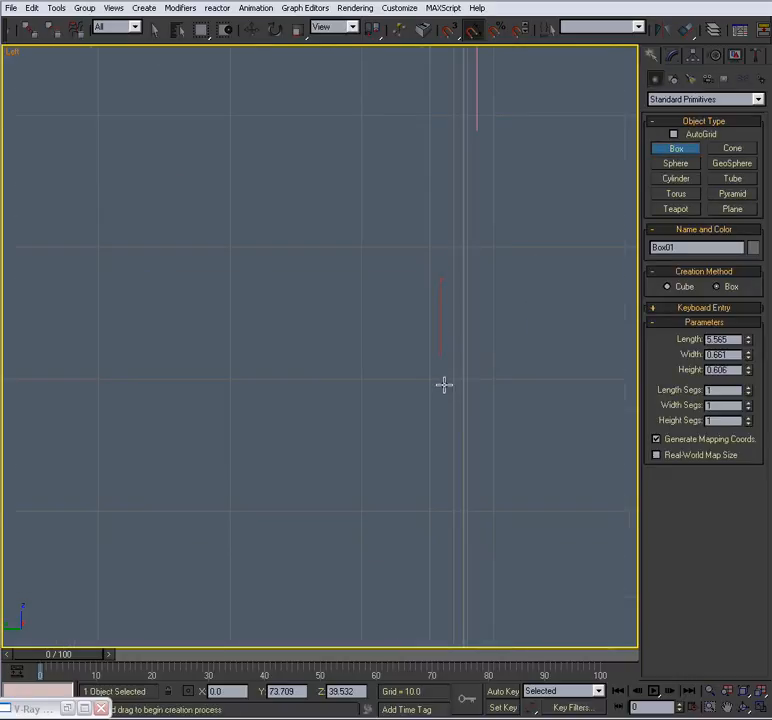
key("w")
Move the new box along X toward the sliding unit, to about X 102.5.
key("alt+w")
mouse_move(465, 413)
middle_mouse_down()
mouse_move(447, 400)
mouse_move(446, 441)
mouse_move(479, 420)
middle_mouse_up()
key("alt+w")
left_click_drag(517, 400, 362, 383)
middle_click_drag(382, 392, 504, 254, "alt")
Make Windows the current layer and add the selected box to it.
left_click(713, 31)
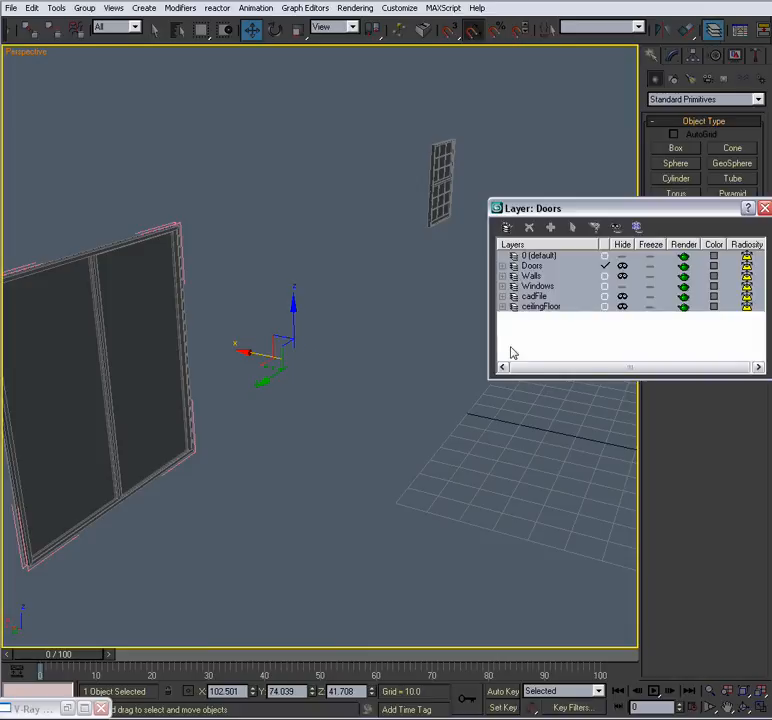
left_click(605, 287)
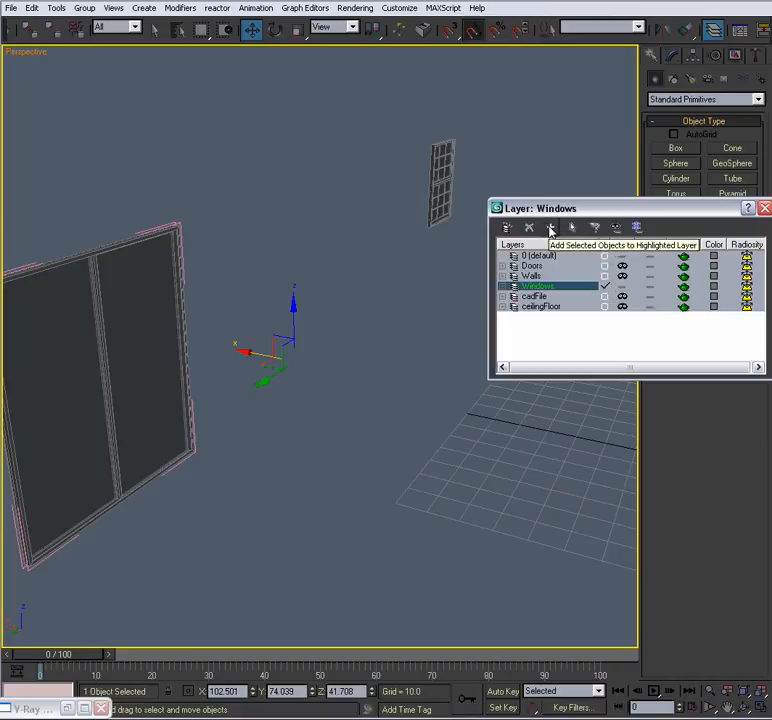
left_click(551, 229)
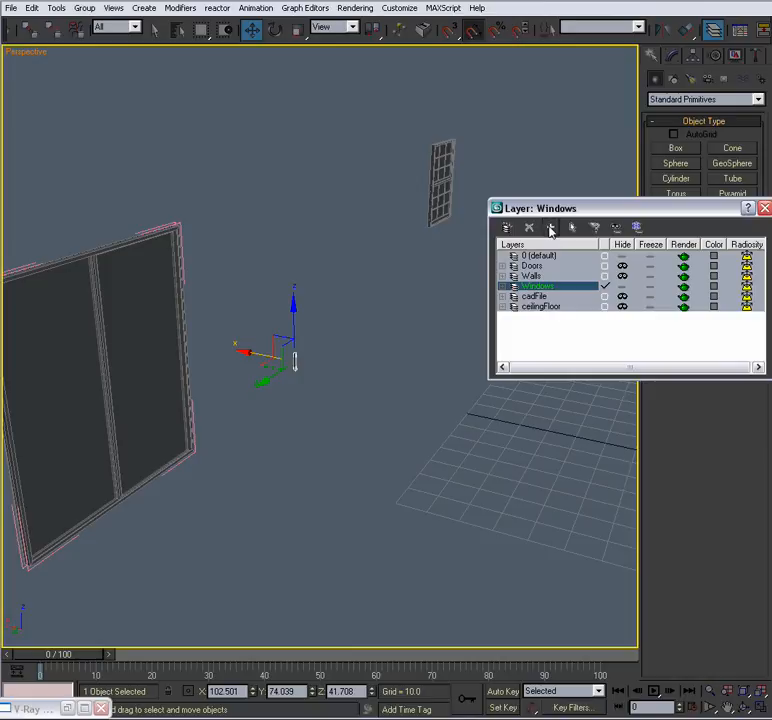
left_click(765, 209)
Move the box along X against the sash's outer stile, to about X 143.9.
scroll(248, 422, "up", 3)
middle_click_drag(246, 419, 350, 447)
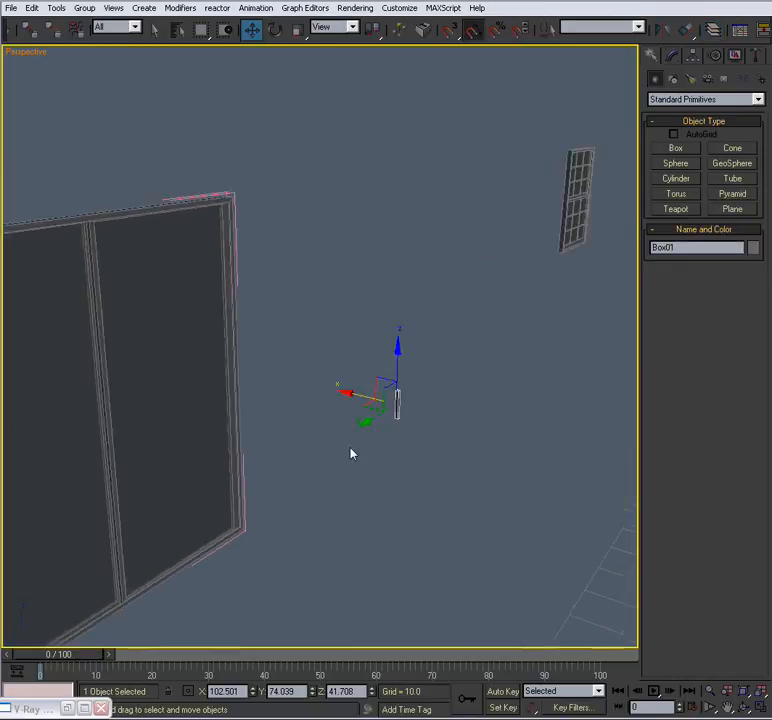
scroll(361, 437, "up", 2)
left_click_drag(394, 424, 138, 381)
scroll(270, 405, "down", 6)
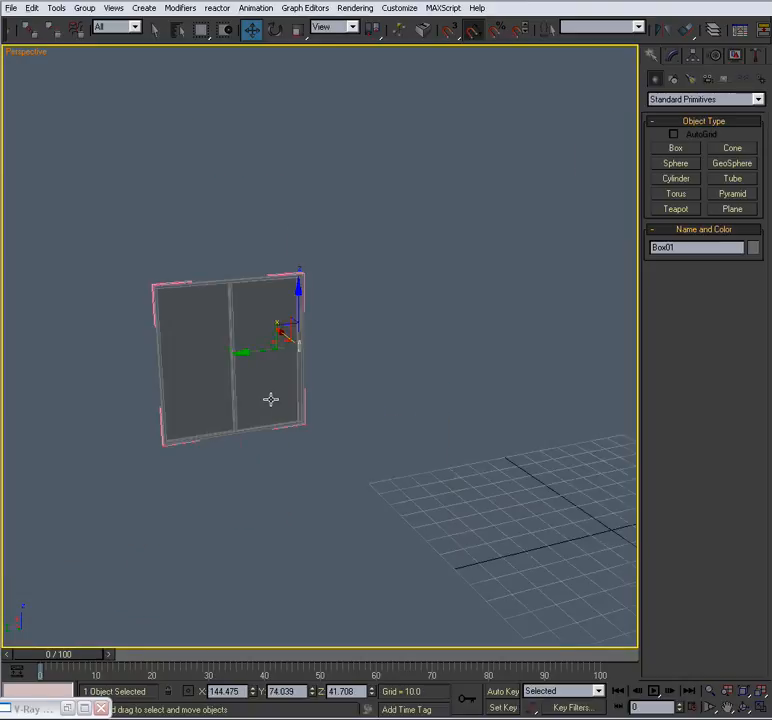
middle_click_drag(274, 408, 332, 407, "alt")
scroll(283, 393, "up", 6)
left_click_drag(227, 336, 270, 353)
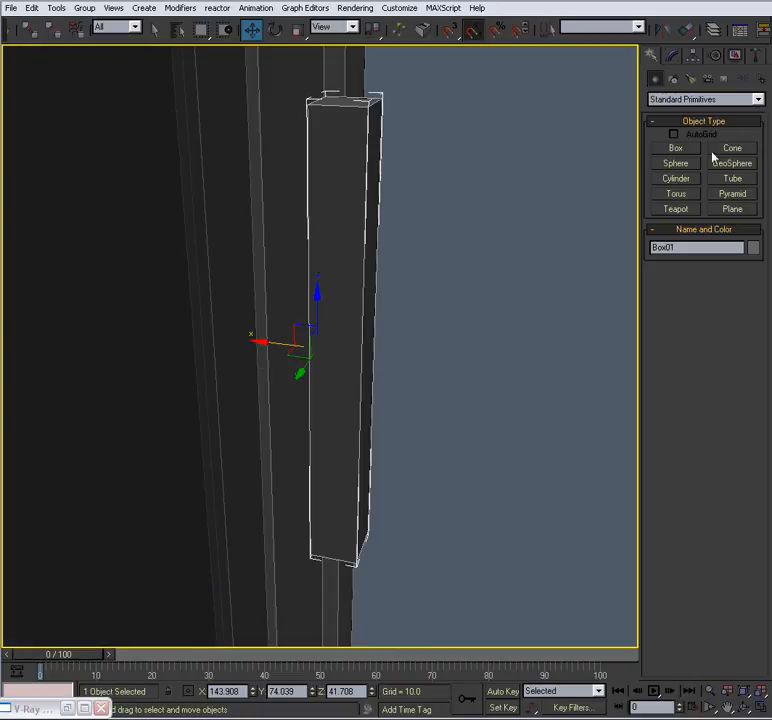
Reduce the box's height to 0.216.
left_click(672, 57)
left_click_drag(746, 298, 748, 321)
middle_click_drag(429, 360, 307, 315, "alt")
Convert the box to an Editable Poly and rename it W_patioHandle.
right_click(322, 303)
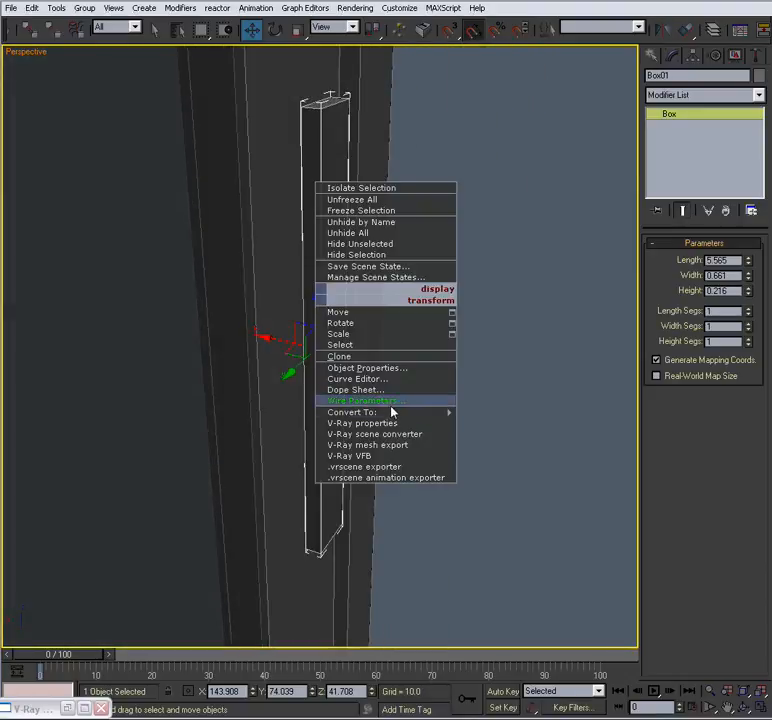
mouse_move(440, 412)
left_click(517, 424)
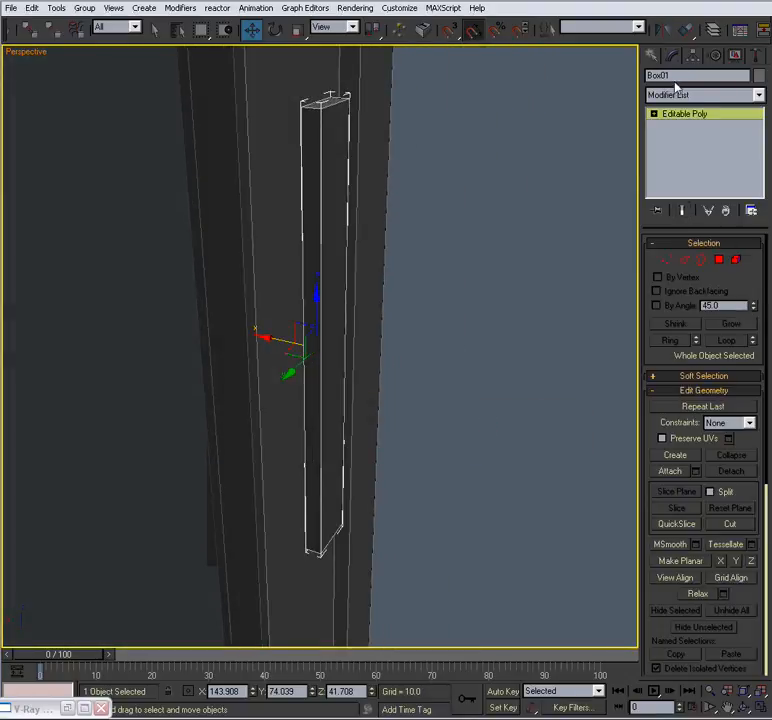
type("W_patioHandle")
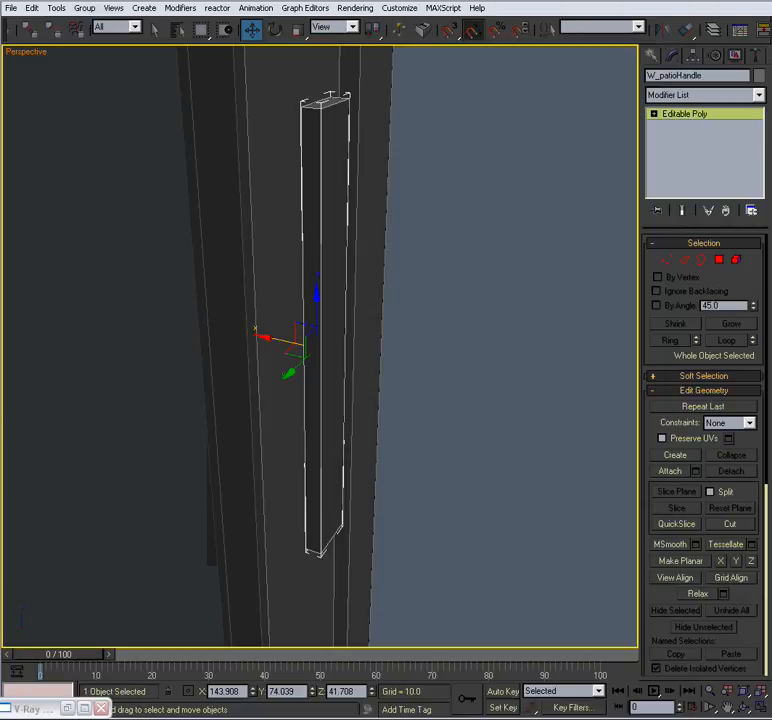
middle_click_drag(455, 300, 396, 315, "alt")
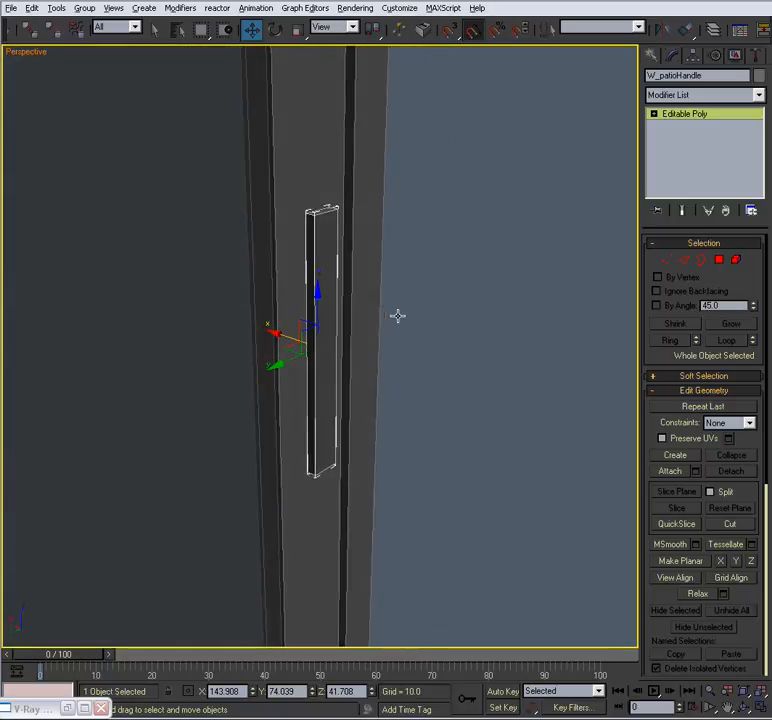
Connect the ring of short horizontal edges on the handle with 1 segment and a slide of -49.
left_click(690, 262)
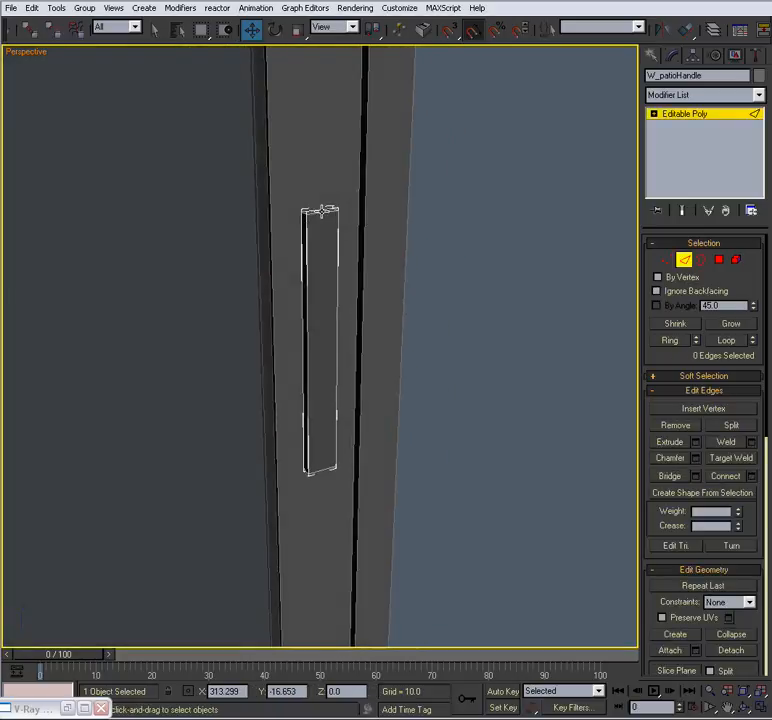
left_click(326, 222)
left_click(667, 340)
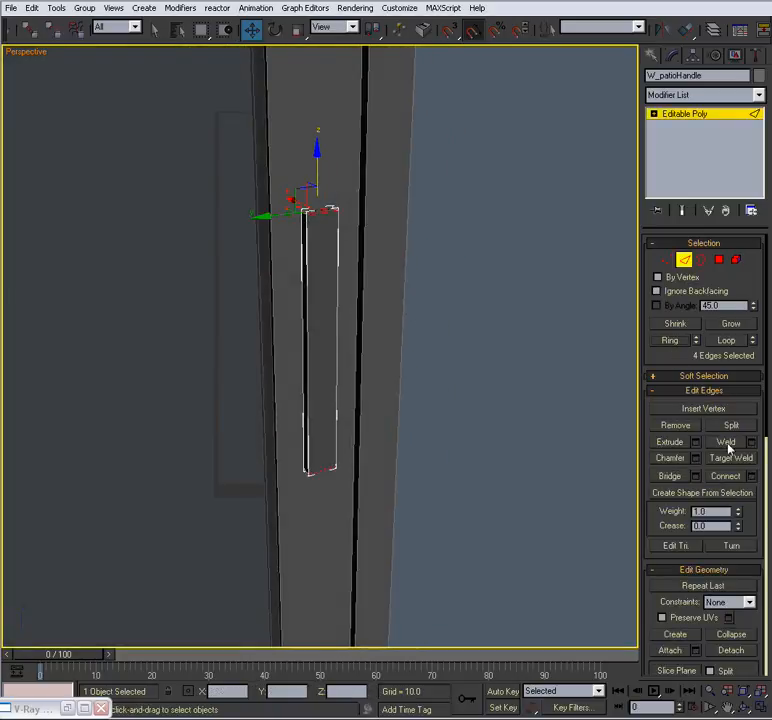
left_click(751, 477)
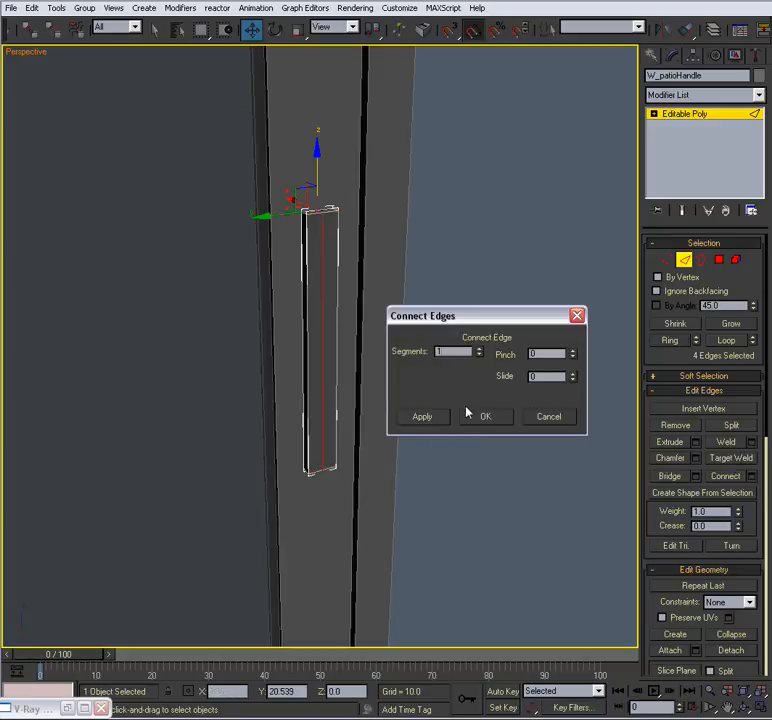
left_click_drag(571, 377, 586, 458)
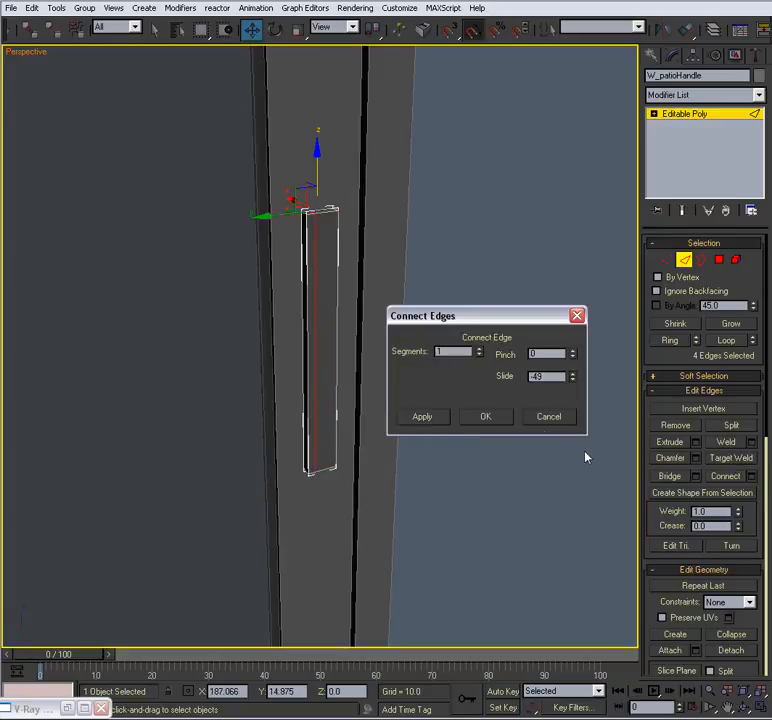
left_click(485, 416)
Extrude the narrow front polygon beside the new edge loop outward by a small height to form the handle's grip.
middle_click_drag(458, 429, 409, 388, "alt")
middle_click_drag(540, 322, 483, 361, "alt")
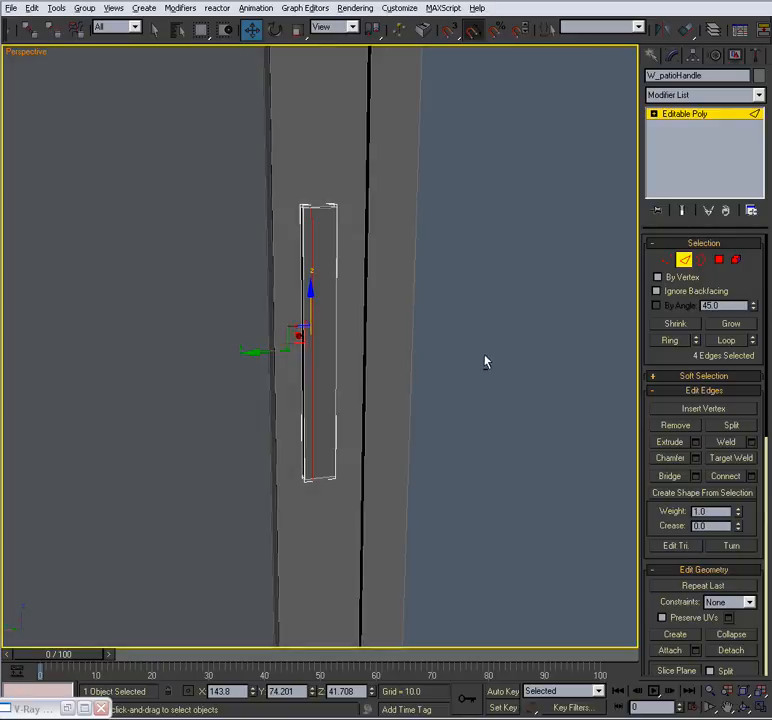
left_click(722, 261)
left_click(312, 290)
middle_click_drag(312, 290, 362, 357, "alt")
left_click(696, 424)
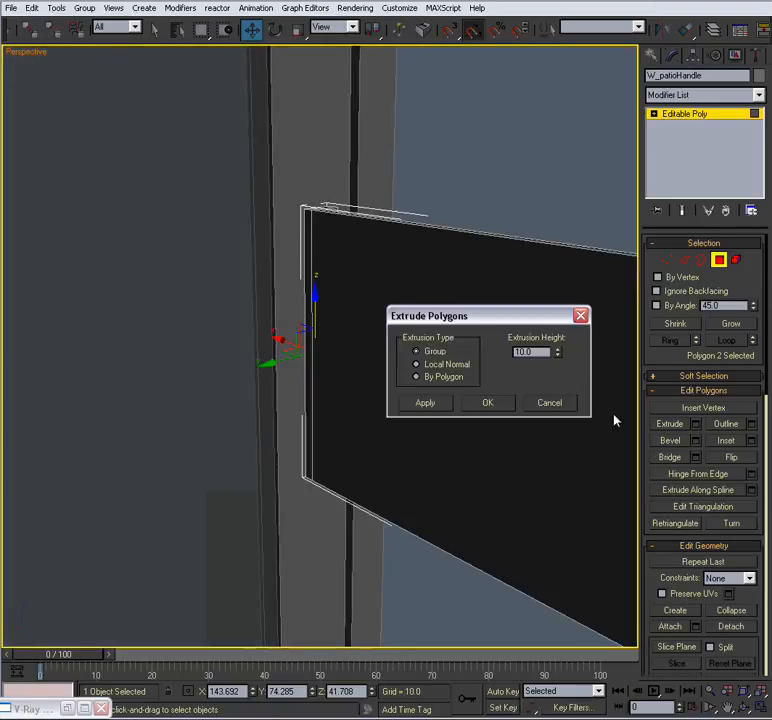
left_click_drag(558, 357, 555, 424)
middle_click_drag(340, 415, 268, 412, "alt")
left_click(489, 403)
middle_click_drag(400, 405, 488, 363, "alt")
Leave polygon editing and move the whole handle along X to about X 144.25 so it sits on the stile.
left_click(402, 360)
left_click(391, 291)
middle_click_drag(388, 322, 341, 400, "alt")
left_click_drag(347, 407, 315, 400)
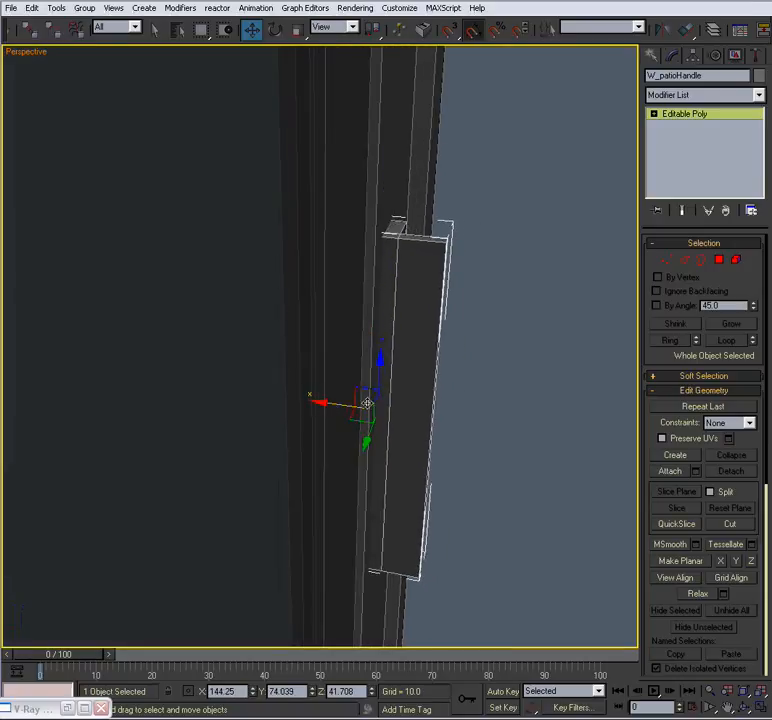
Examine the handle's size and position on the sliding unit from near and far.
left_click(493, 372)
middle_click_drag(493, 372, 418, 386, "alt")
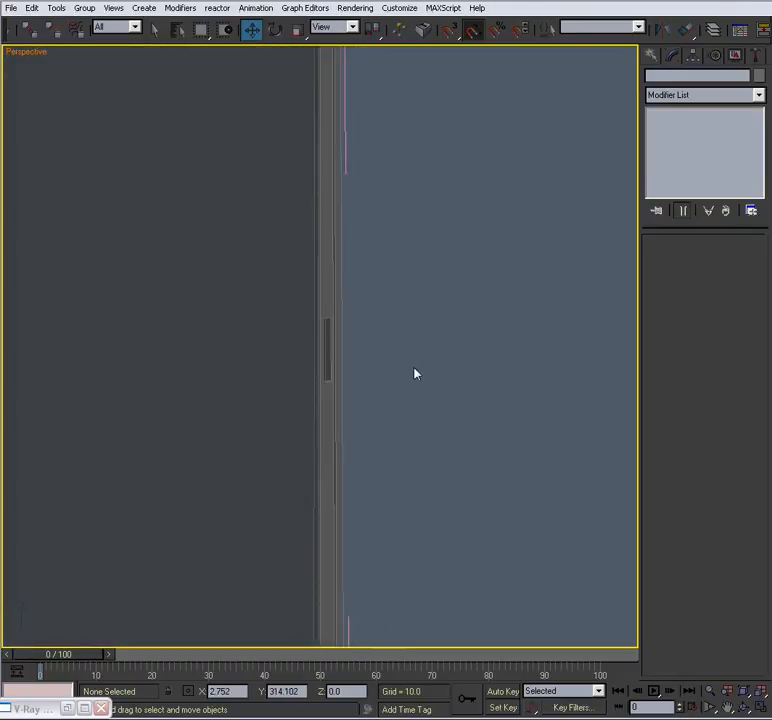
scroll(393, 407, "down", 5)
scroll(370, 408, "up", 4)
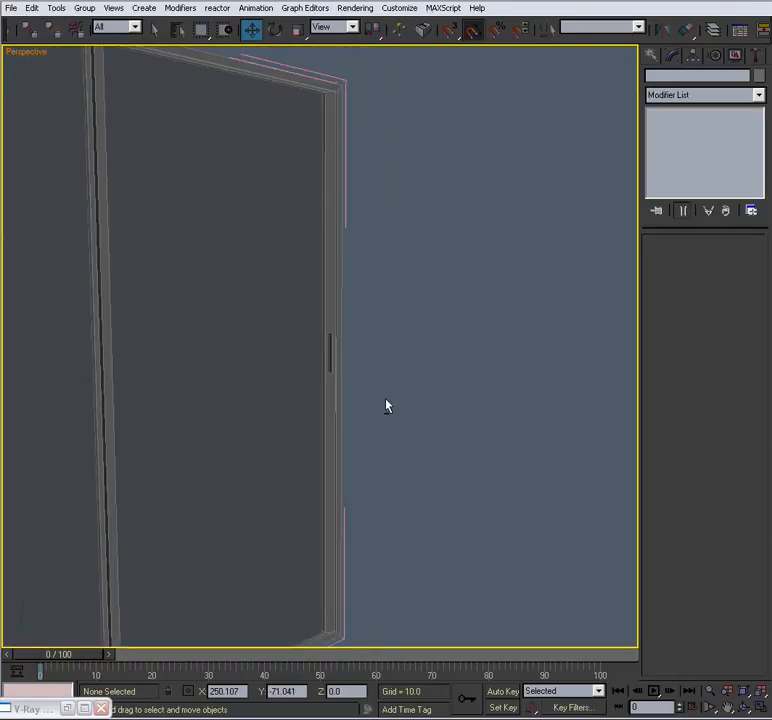
scroll(348, 370, "up", 5)
left_click(349, 358)
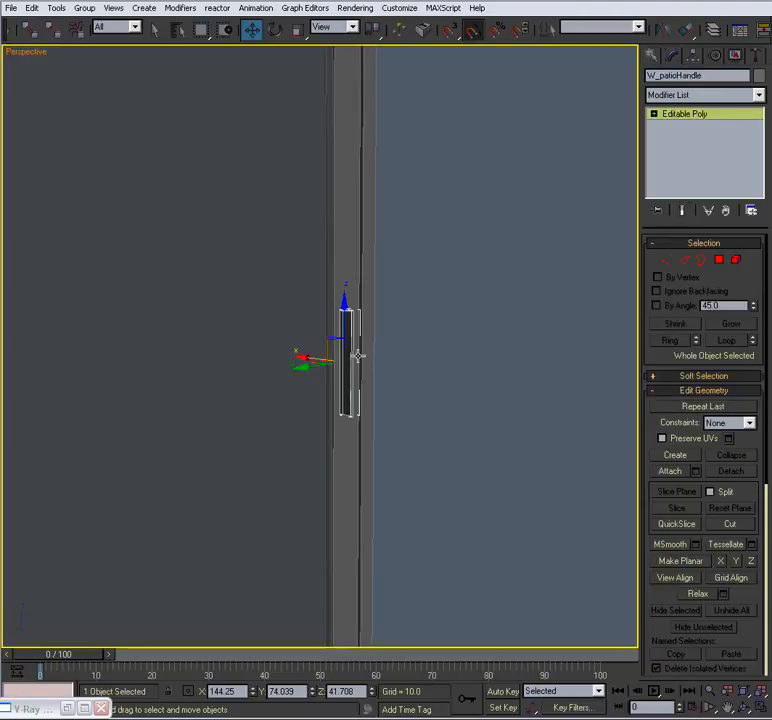
key("r")
key("r")
left_click(445, 346)
scroll(345, 393, "down", 8)
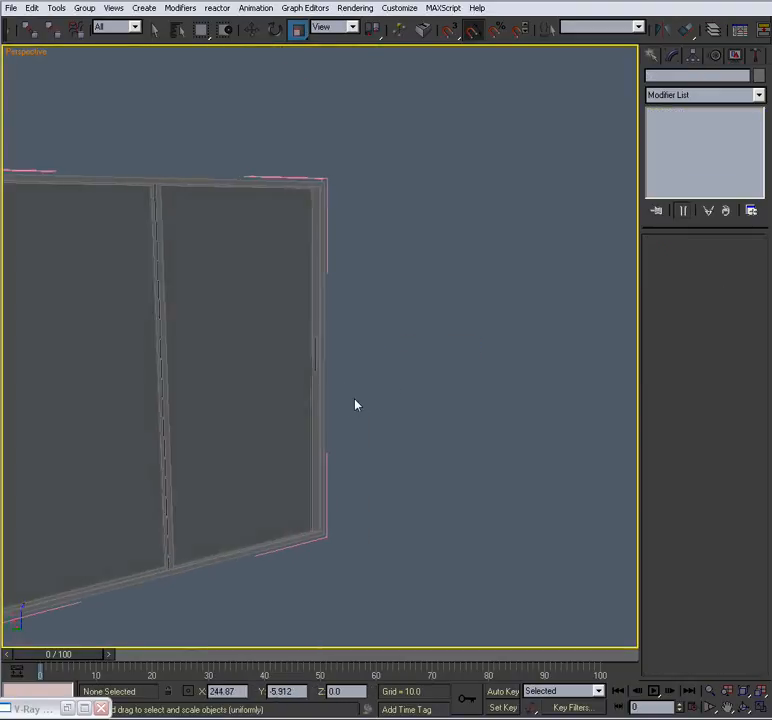
Chamfer the four border edges of the grip's extruded end face by 0.03 with 1 segment.
scroll(356, 405, "up", 8)
middle_click_drag(269, 252, 348, 346)
left_click(386, 312)
mouse_move(386, 317)
middle_mouse_down("alt")
mouse_move(372, 333)
mouse_move(383, 336)
middle_mouse_up("alt")
left_click(718, 260)
scroll(381, 339, "up", 5)
scroll(374, 341, "down", 5)
middle_click_drag(374, 341, 347, 327)
scroll(345, 330, "up", 4)
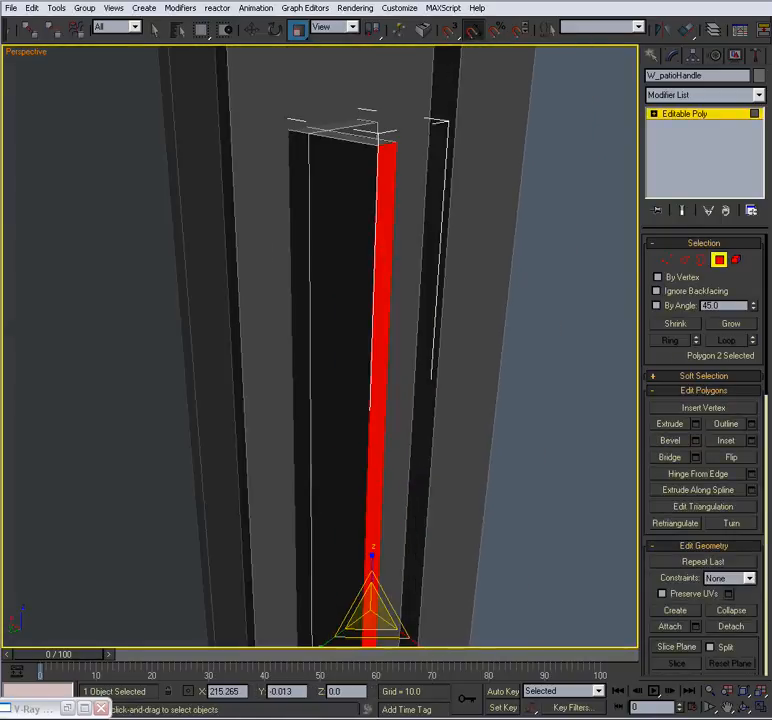
left_click(449, 324)
left_click(366, 295)
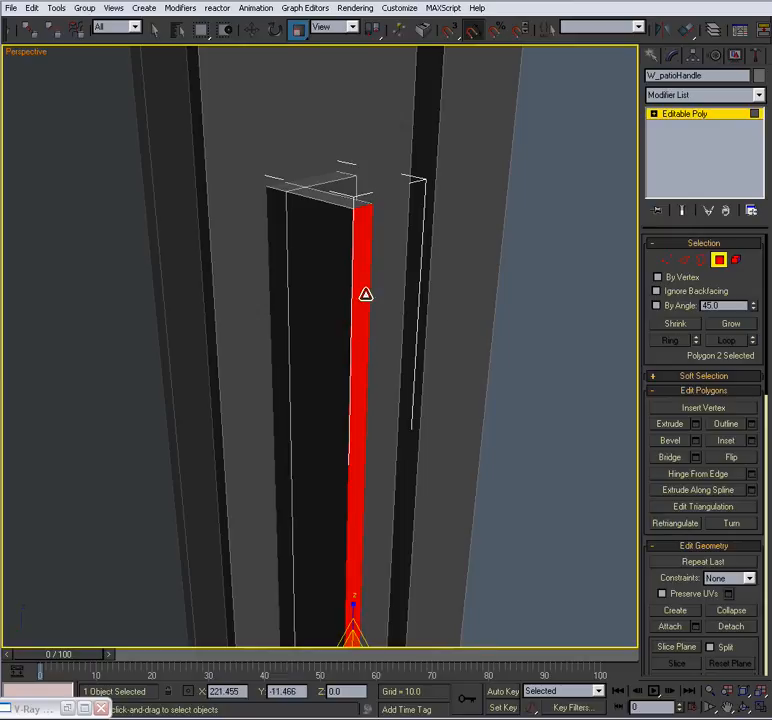
left_click(684, 261, "ctrl")
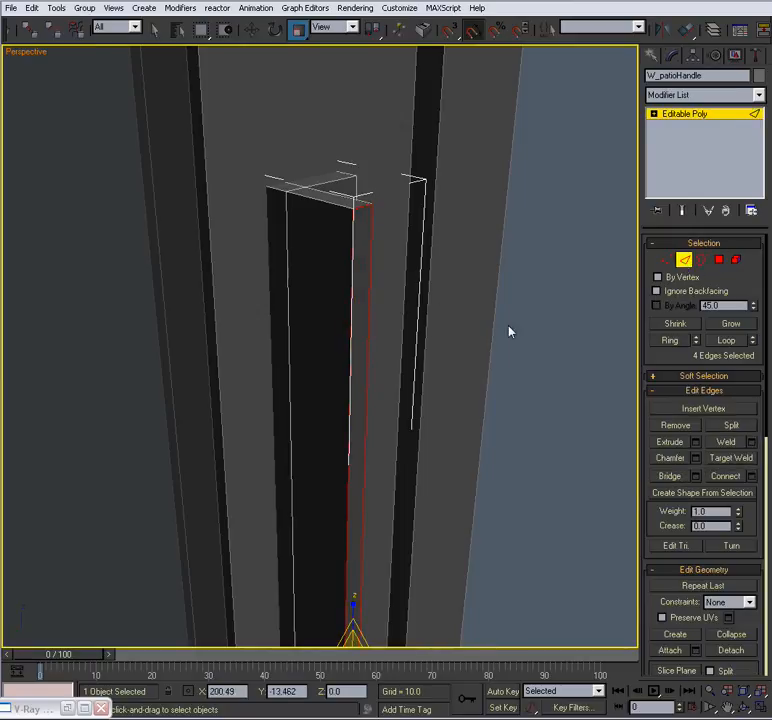
left_click(695, 460)
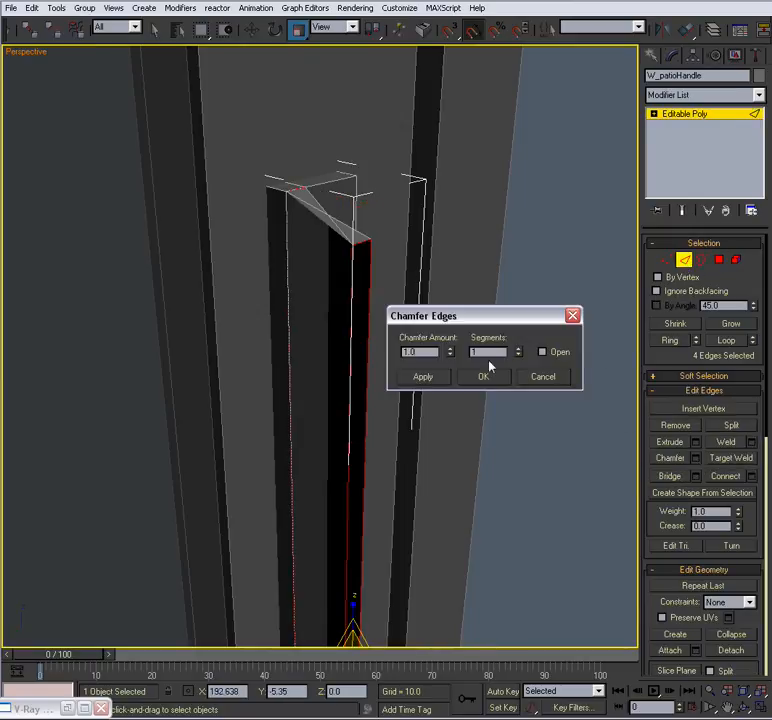
left_click_drag(450, 352, 450, 402)
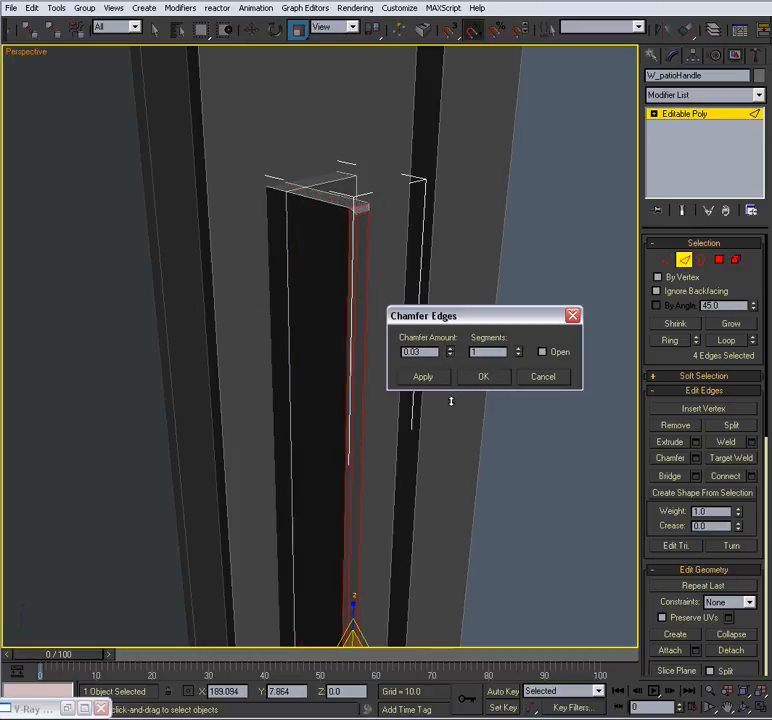
left_click(481, 377)
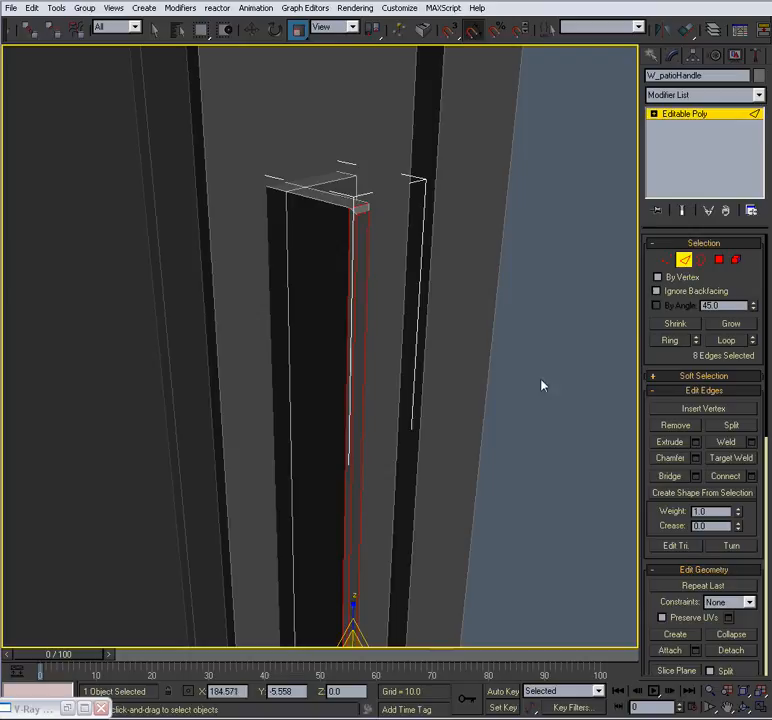
Finish edge editing on the handle and return to the whole-object level.
left_click(684, 260)
left_click(558, 319)
middle_click_drag(506, 358, 310, 350, "alt")
left_click(308, 350)
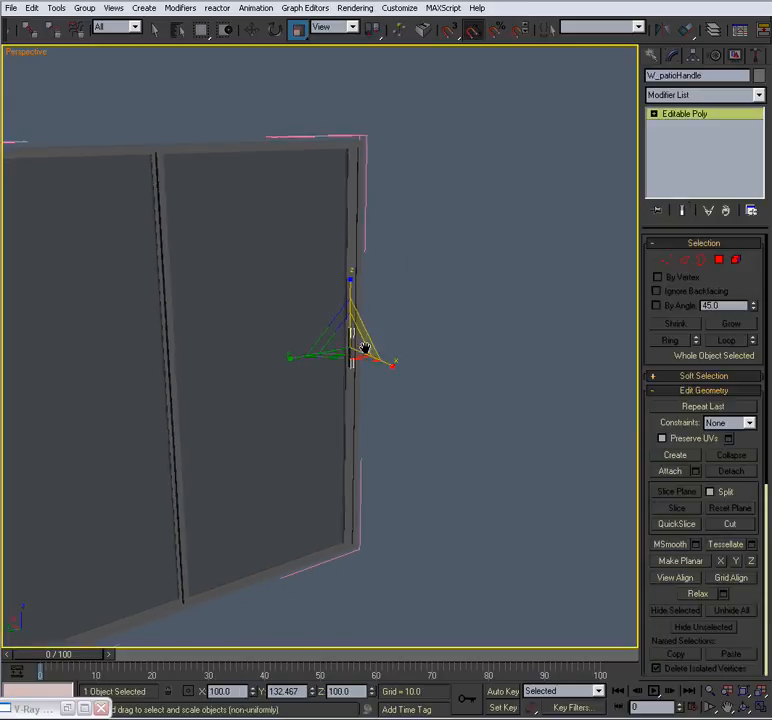
scroll(431, 369, "down", 5)
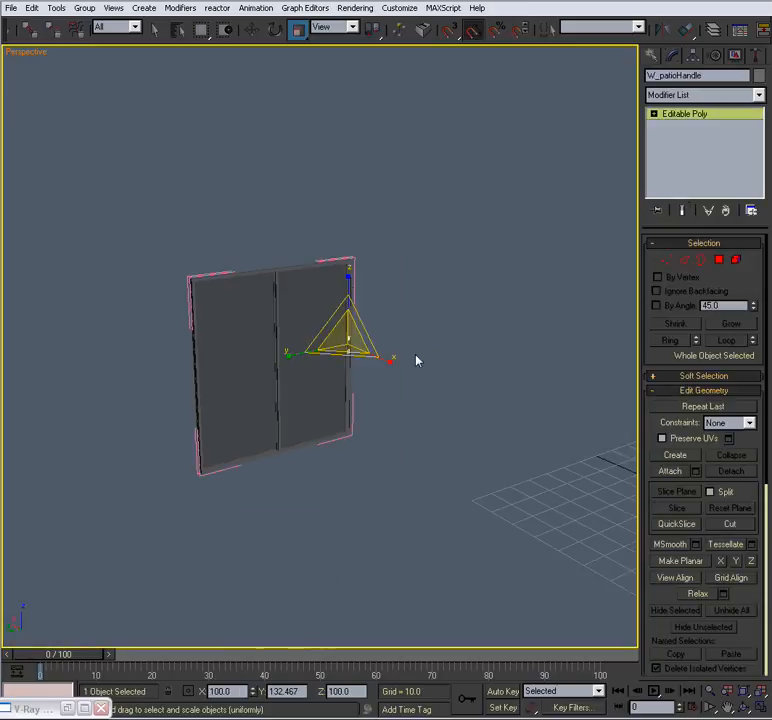
Dissolve the open window group and group all the sliding unit's parts, including the handle, as All_PatioDoor.
left_click(341, 259)
scroll(364, 311, "up", 3)
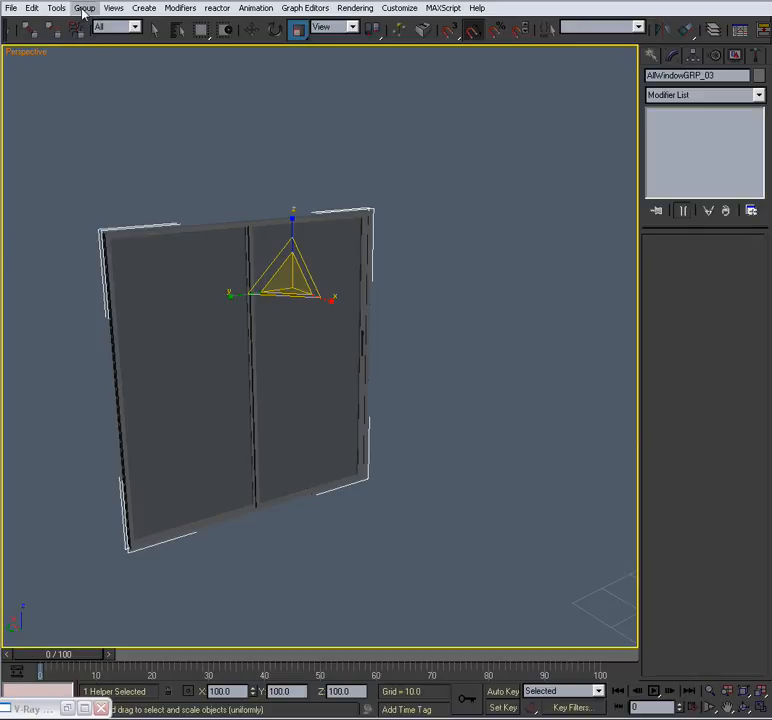
left_click(190, 179)
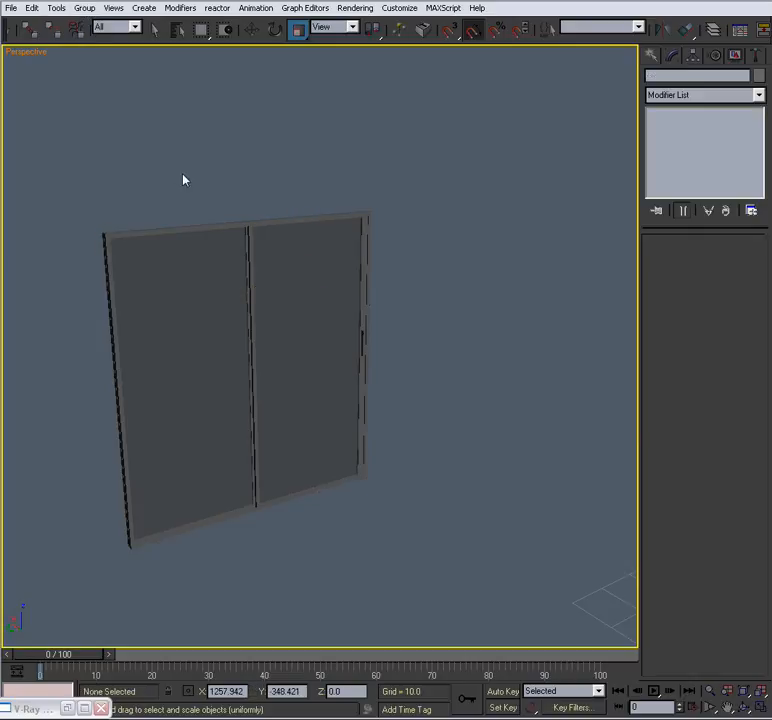
scroll(220, 200, "up", 3)
scroll(430, 245, "down", 4)
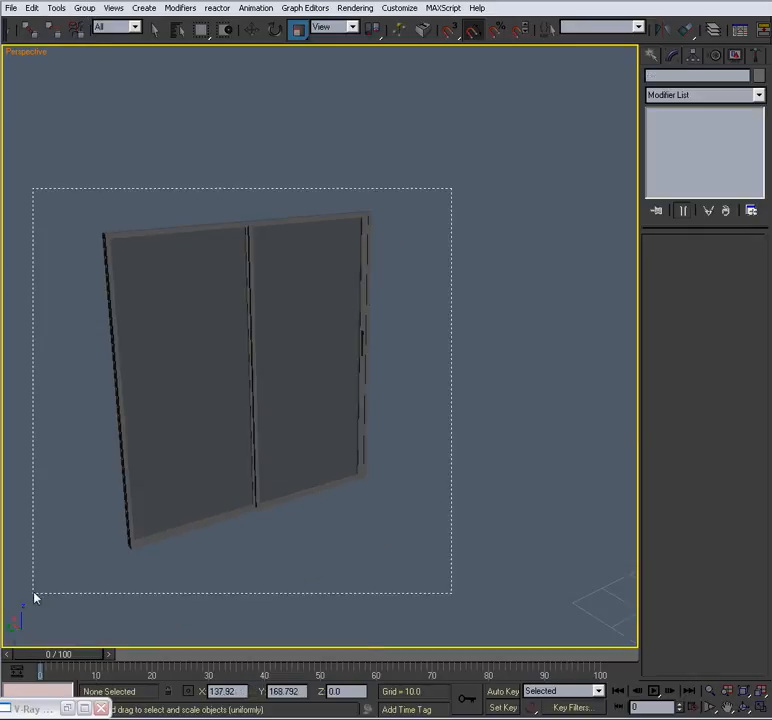
key("ctrl+a")
left_click(84, 8)
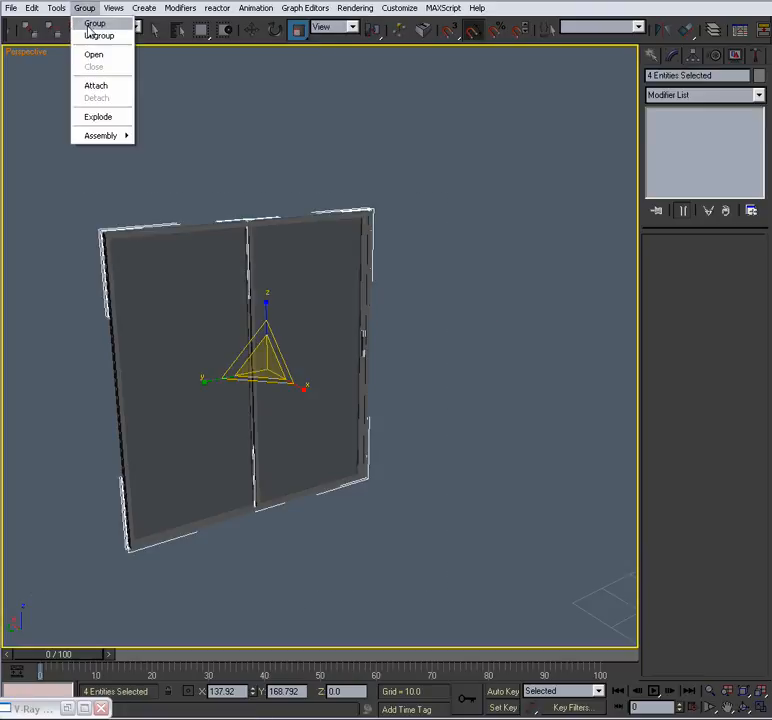
left_click(88, 23)
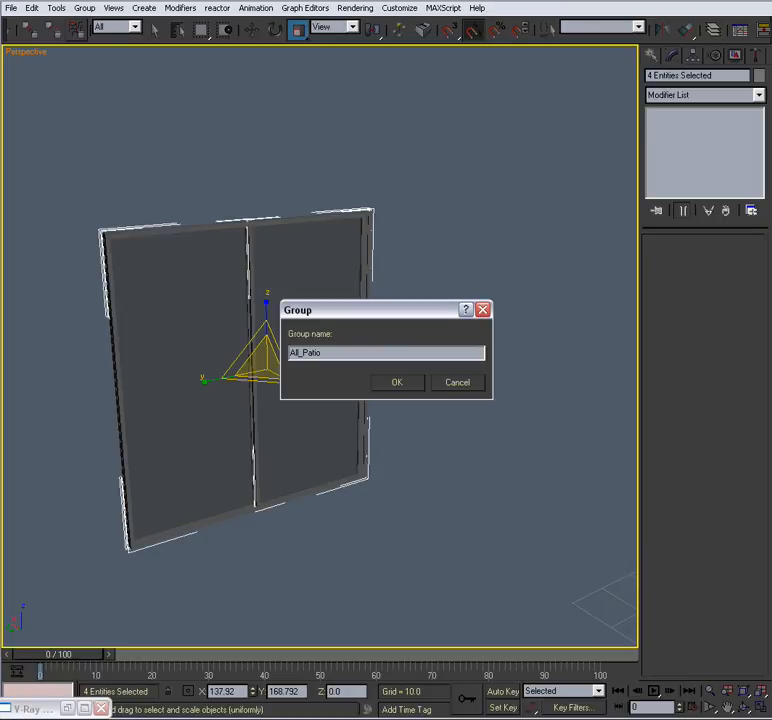
key("Return")
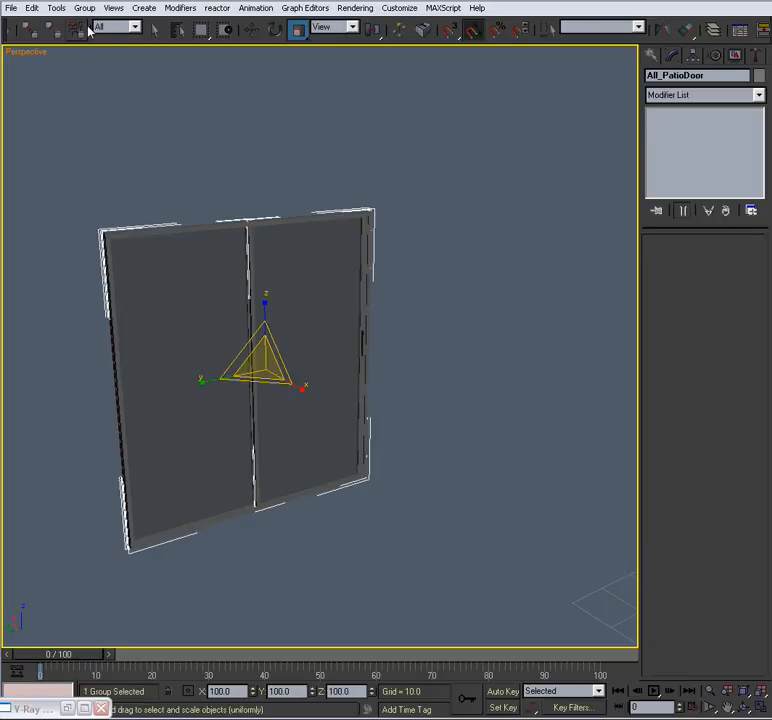
left_click(450, 200)
Show the Walls and Doors layers again alongside the Windows layer.
scroll(355, 378, "up", 6)
scroll(362, 373, "up", 2)
scroll(441, 351, "down", 8)
left_click(711, 32)
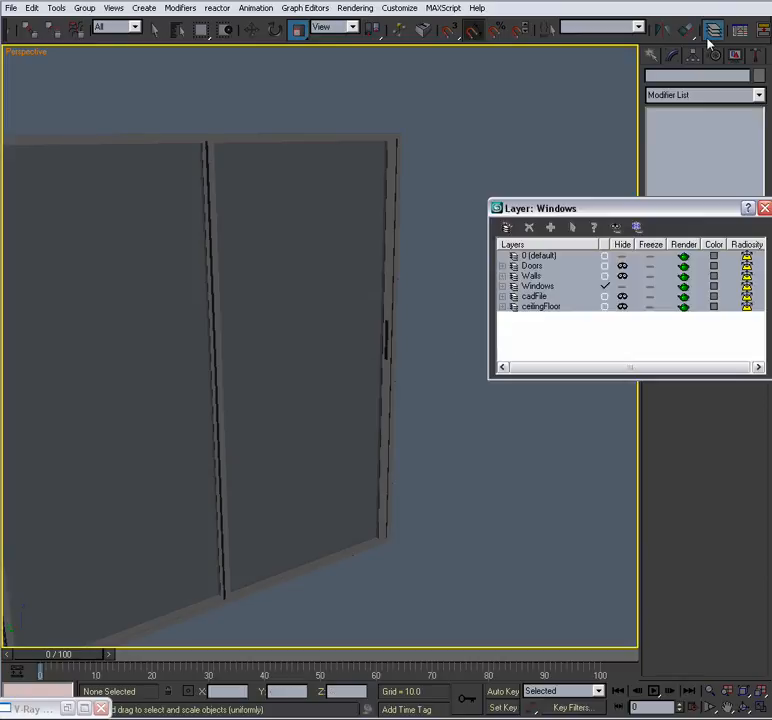
left_click(621, 286)
left_click(621, 286)
left_click(621, 276)
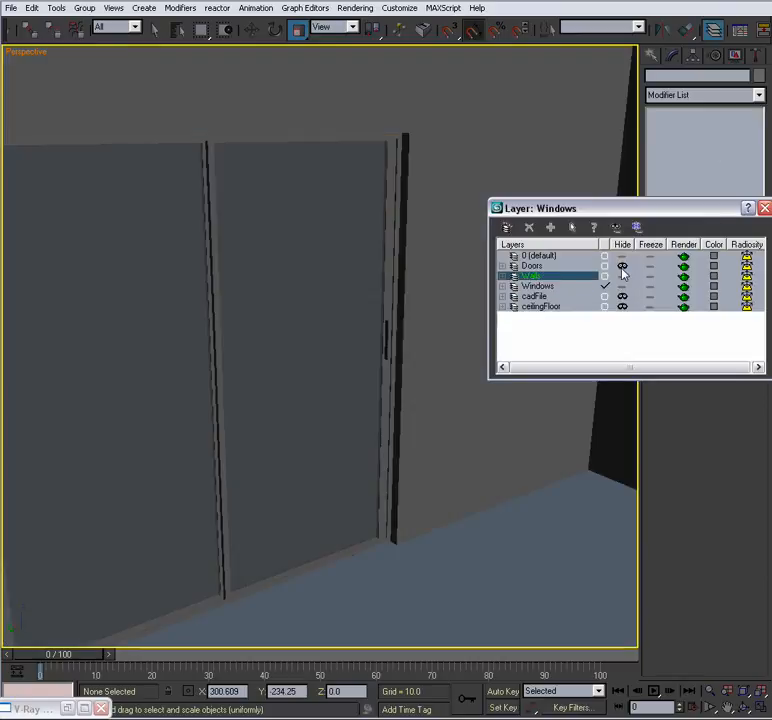
left_click(621, 266)
left_click(609, 286)
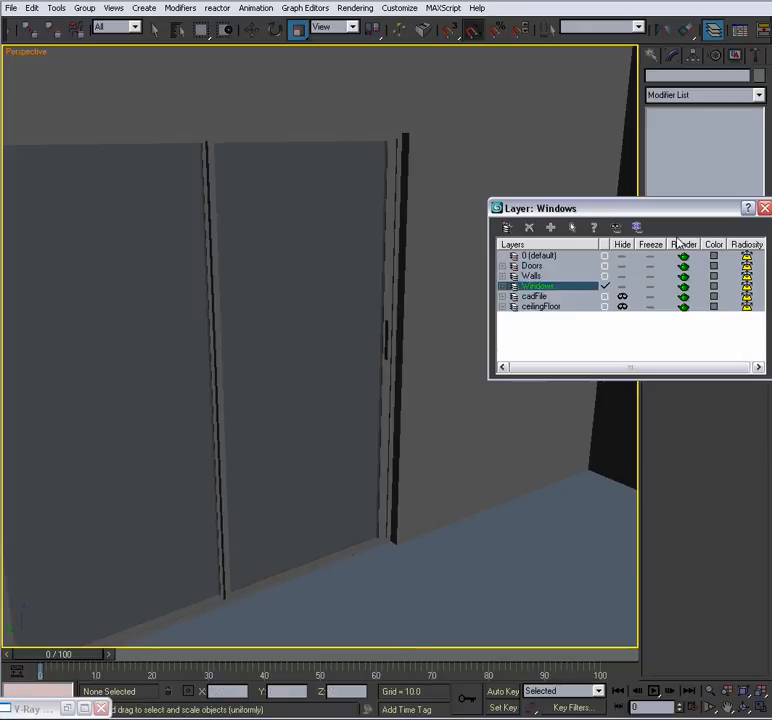
left_click(763, 209)
Open the D_Grp_07 door group beside the patio opening and select its trim.
mouse_move(365, 446)
middle_mouse_down("alt")
mouse_move(374, 453)
mouse_move(308, 472)
mouse_move(282, 460)
mouse_move(360, 459)
middle_mouse_up("alt")
scroll(398, 434, "up", 2)
middle_click_drag(276, 445, 153, 297)
left_click(191, 287)
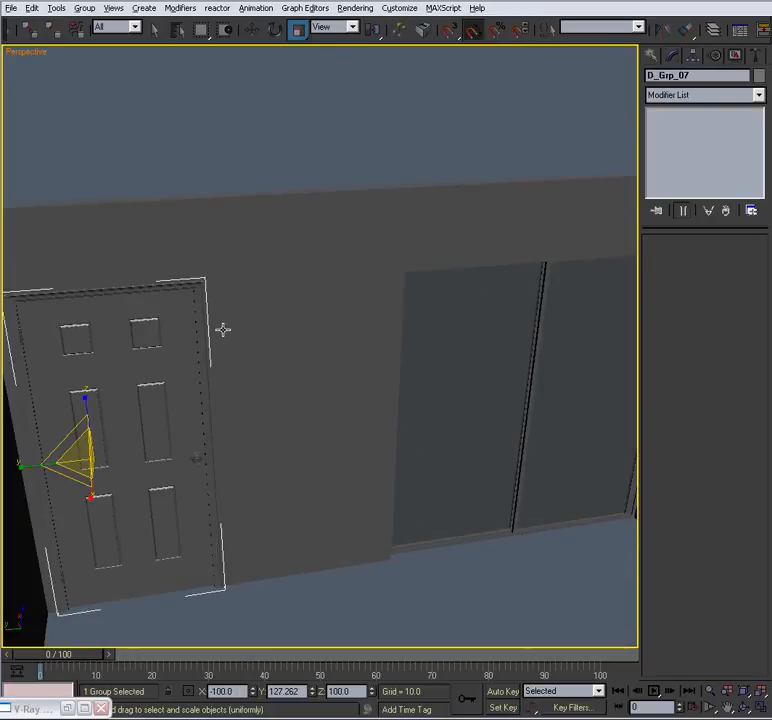
middle_click_drag(468, 261, 293, 208, "alt")
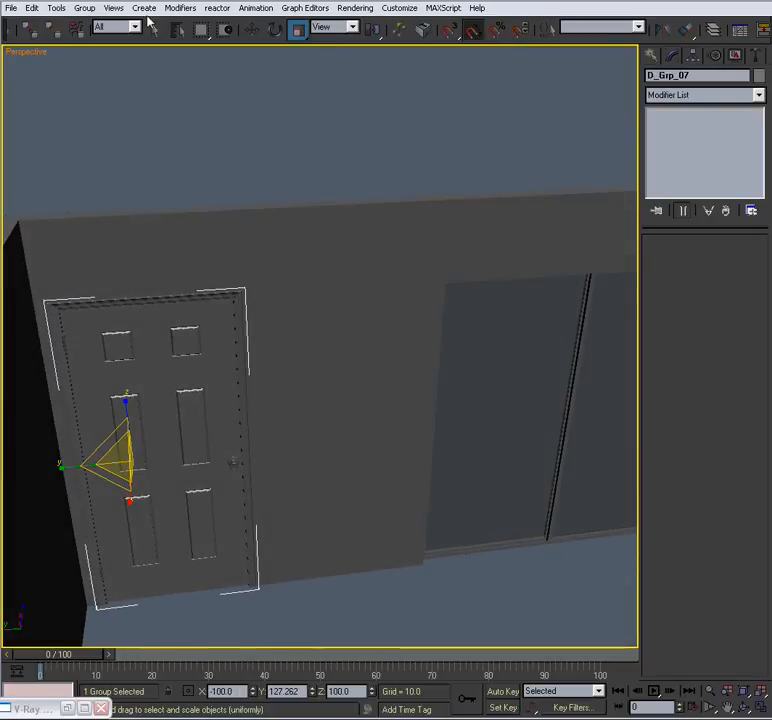
left_click(85, 8)
left_click(93, 55)
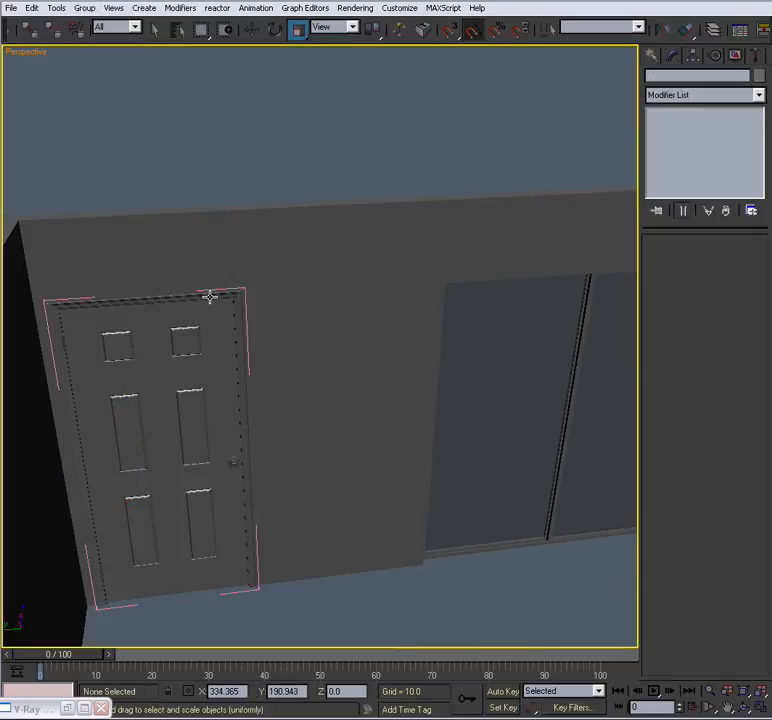
left_click(193, 298)
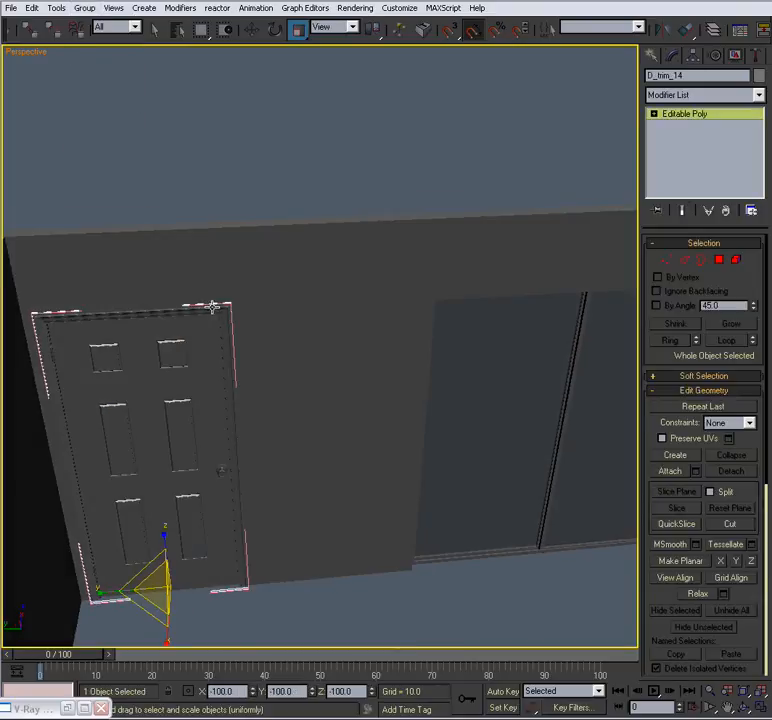
Copy the door trim along Y to the near edge of the patio opening.
key("w")
scroll(248, 345, "down", 3)
middle_click_drag(248, 345, 252, 360, "alt")
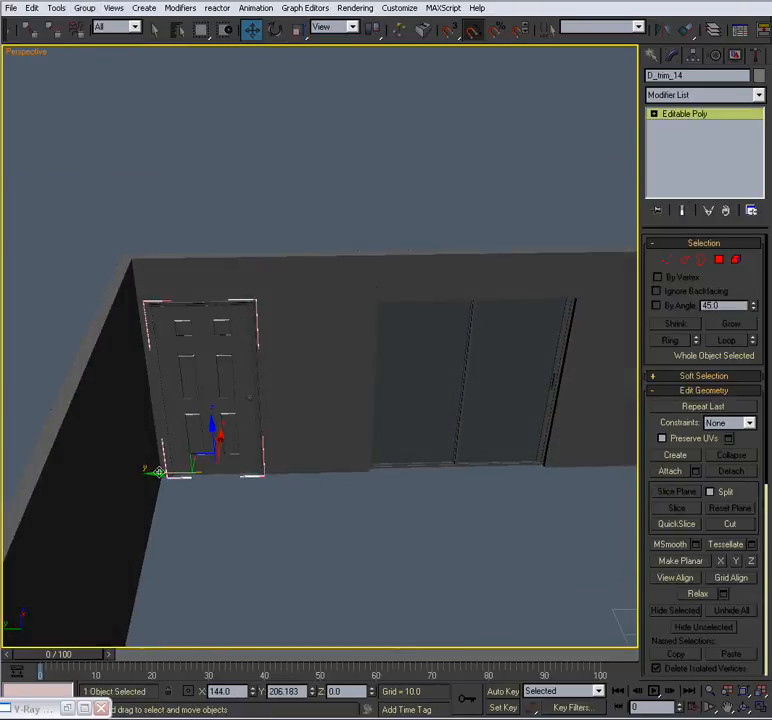
left_click_drag(160, 472, 357, 486, "shift")
left_click(388, 420)
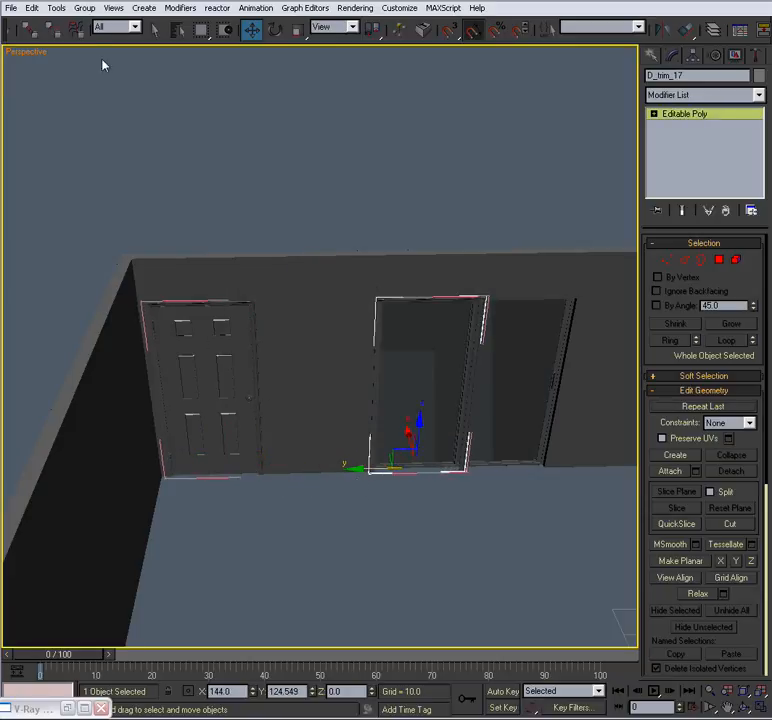
Detach the copied trim from the D_Grp_07 door group and close that group.
left_click(84, 7)
left_click(100, 98)
middle_click_drag(268, 345, 286, 358, "alt")
left_click(219, 307)
left_click(86, 8)
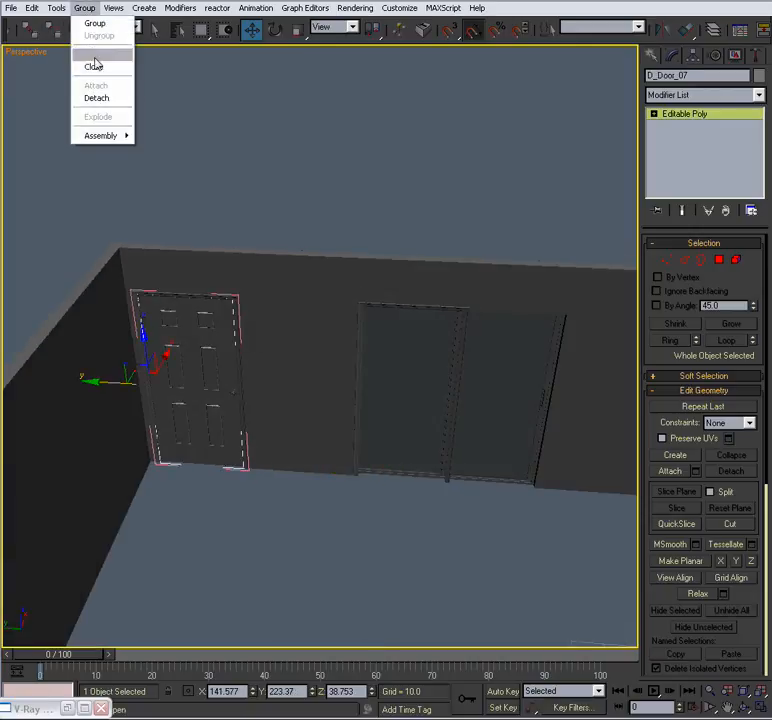
left_click(97, 64)
Move the detached trim along Y to about Y 126.887 so its side aligns with the patio opening's edge.
scroll(246, 380, "up", 3)
left_click(262, 334)
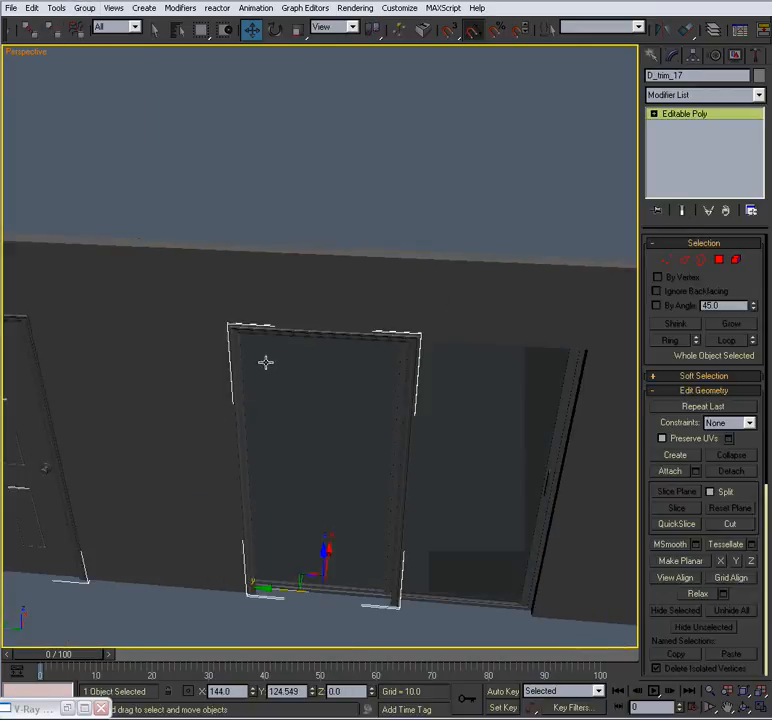
scroll(277, 378, "up", 5)
mouse_move(265, 361)
middle_mouse_down("alt")
mouse_move(276, 353)
mouse_move(263, 359)
middle_mouse_up("alt")
scroll(263, 360, "down", 4)
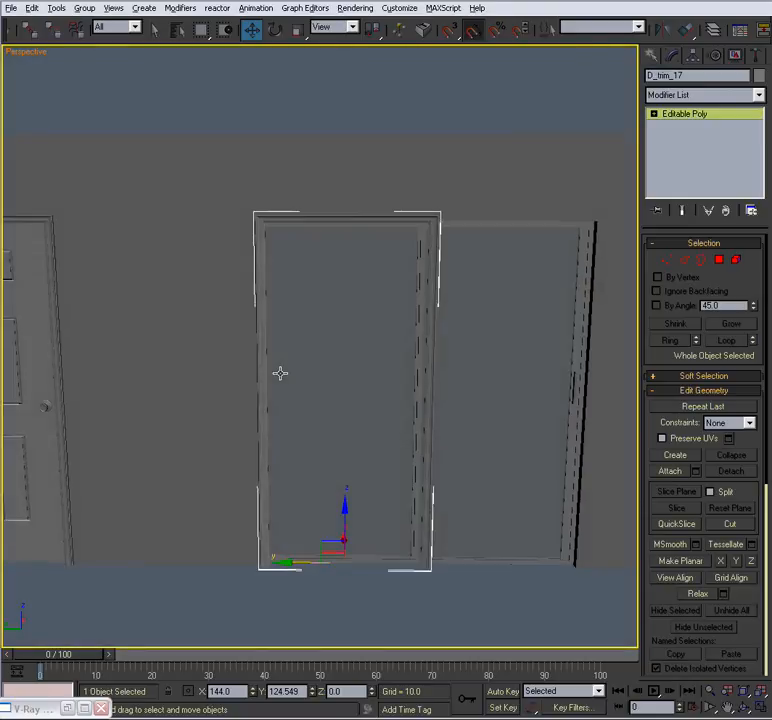
scroll(276, 424, "up", 8)
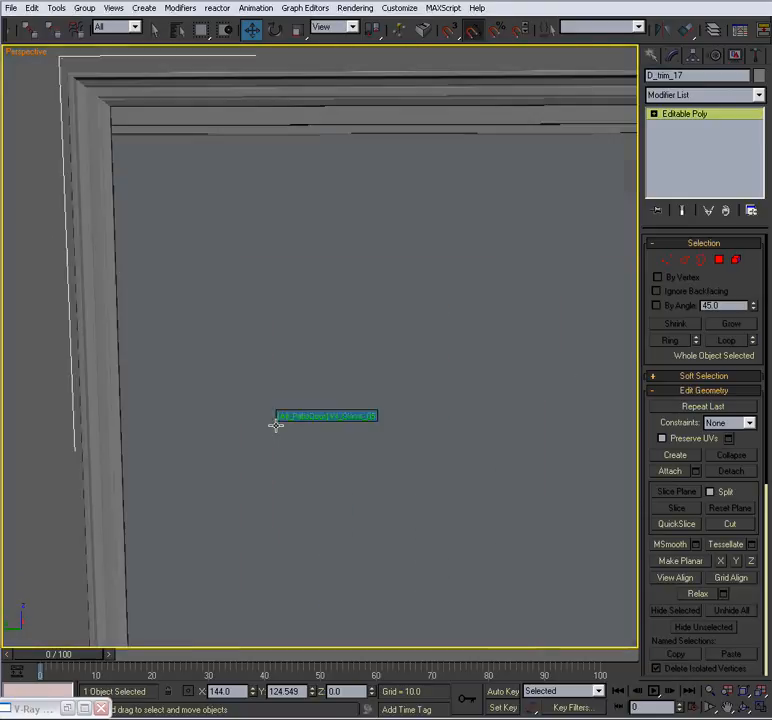
mouse_move(282, 427)
middle_mouse_down("alt")
mouse_move(288, 420)
mouse_move(331, 429)
mouse_move(295, 408)
mouse_move(308, 407)
mouse_move(296, 408)
mouse_move(297, 421)
mouse_move(310, 418)
mouse_move(300, 412)
middle_mouse_up("alt")
scroll(318, 436, "down", 5)
middle_click_drag(328, 450, 324, 348)
middle_click_drag(290, 490, 270, 491, "alt")
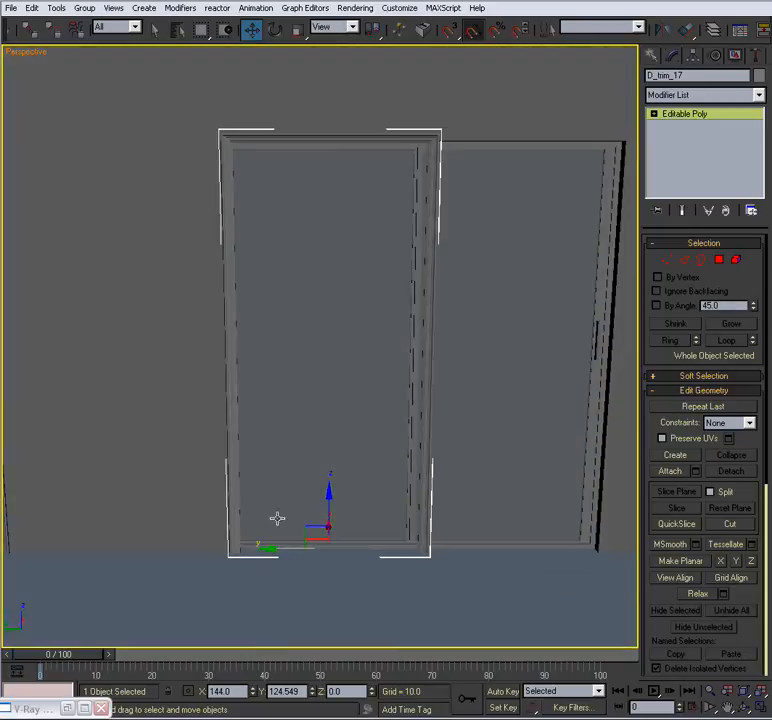
left_click_drag(279, 547, 267, 547)
scroll(256, 548, "up", 5)
scroll(312, 410, "up", 3)
scroll(326, 438, "down", 3)
mouse_move(426, 506)
left_mouse_down()
mouse_move(419, 513)
mouse_move(428, 528)
left_mouse_up()
scroll(302, 517, "down", 5)
middle_click_drag(302, 280, 274, 423)
Stretch the trim across the patio opening by moving its far-side vertices along Y to about 70.641.
left_click(670, 263)
middle_click_drag(461, 368, 353, 280)
scroll(352, 222, "down", 5)
scroll(361, 264, "up", 2)
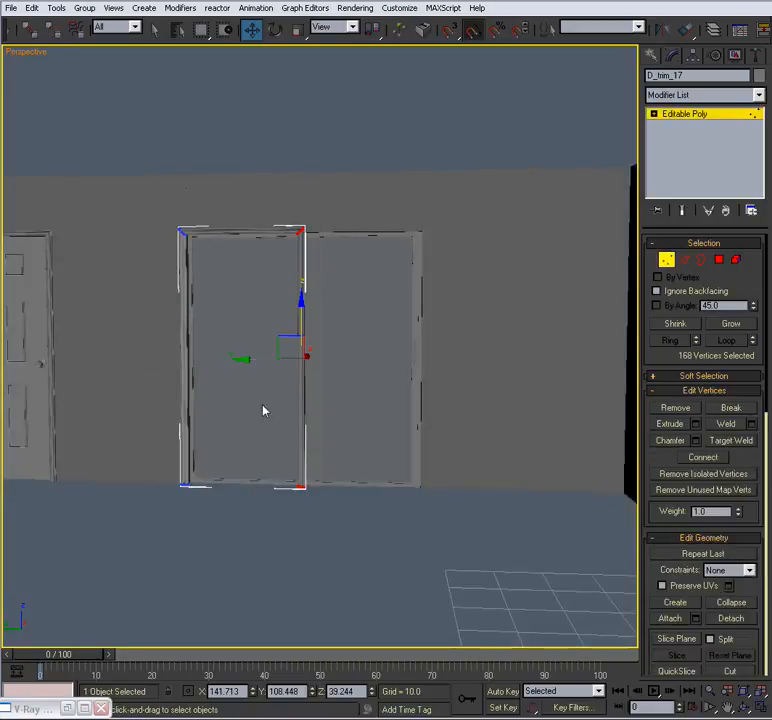
left_click_drag(258, 357, 385, 376)
scroll(317, 403, "up", 6)
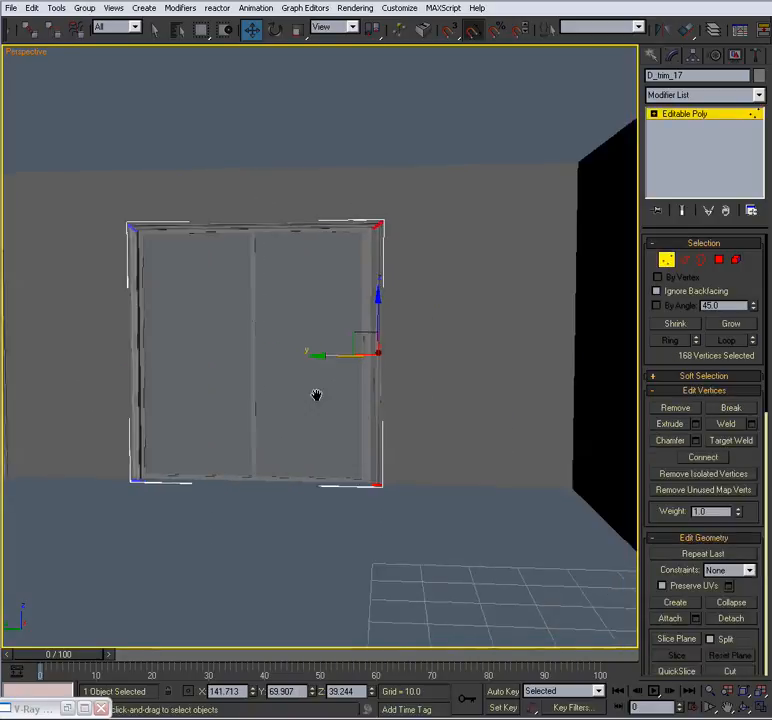
middle_click_drag(395, 389, 212, 355)
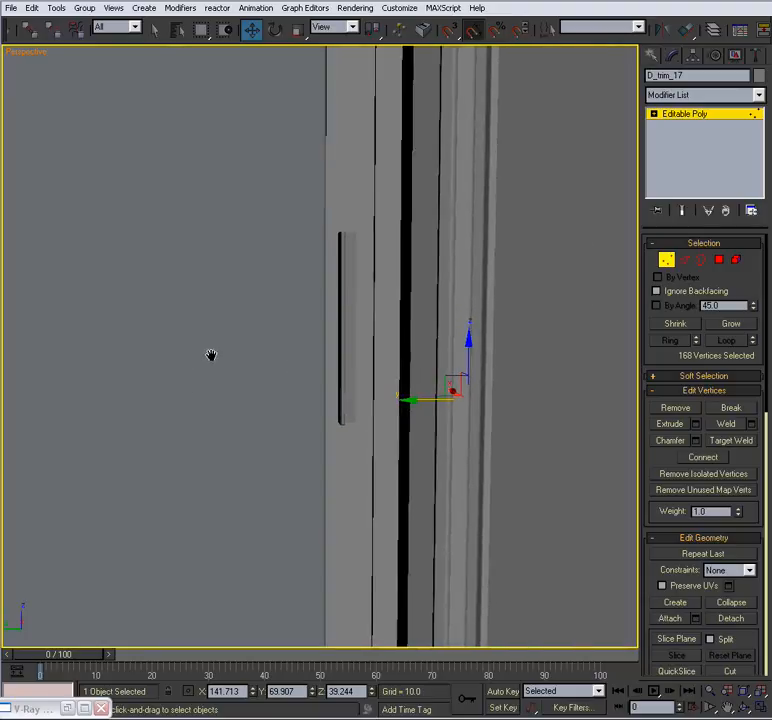
left_click_drag(428, 402, 396, 407)
scroll(345, 438, "down", 8)
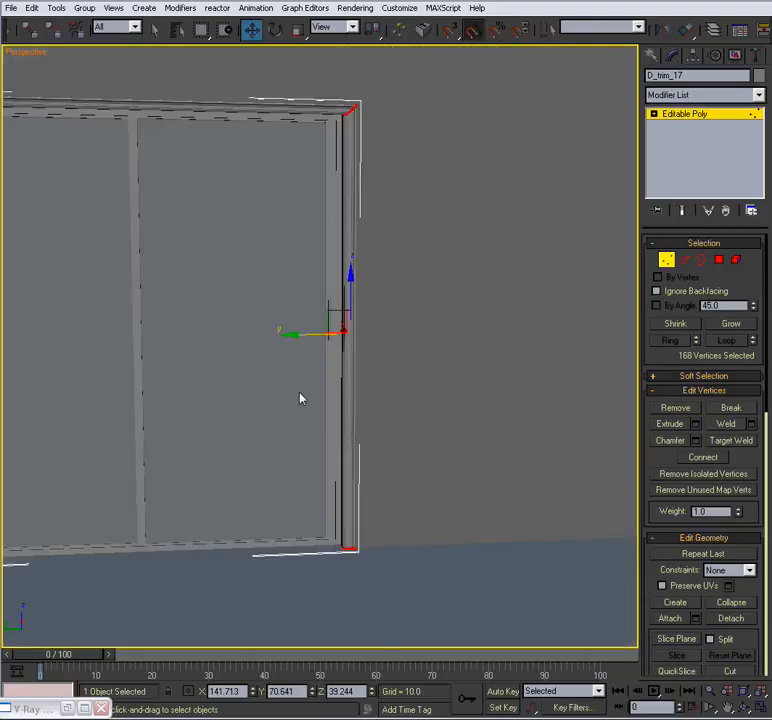
Raise the trim's top vertices to about Z 79.014 and leave vertex editing.
middle_click_drag(305, 419, 409, 454)
scroll(190, 336, "up", 6)
mouse_move(249, 213)
left_mouse_down()
mouse_move(250, 164)
mouse_move(256, 200)
left_mouse_up()
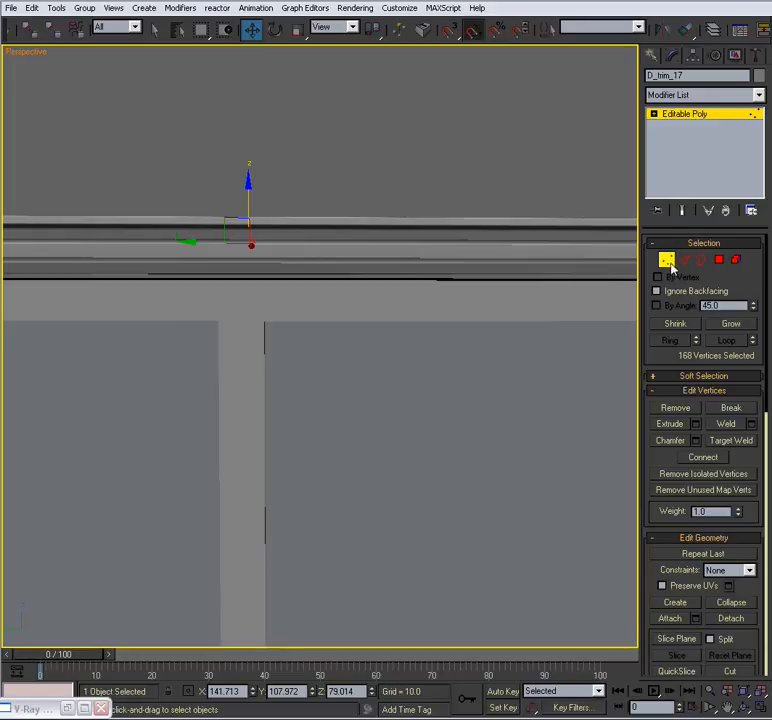
left_click(669, 260)
Examine how the new trim fits around the patio door from near, far and different angles.
scroll(400, 319, "down", 10)
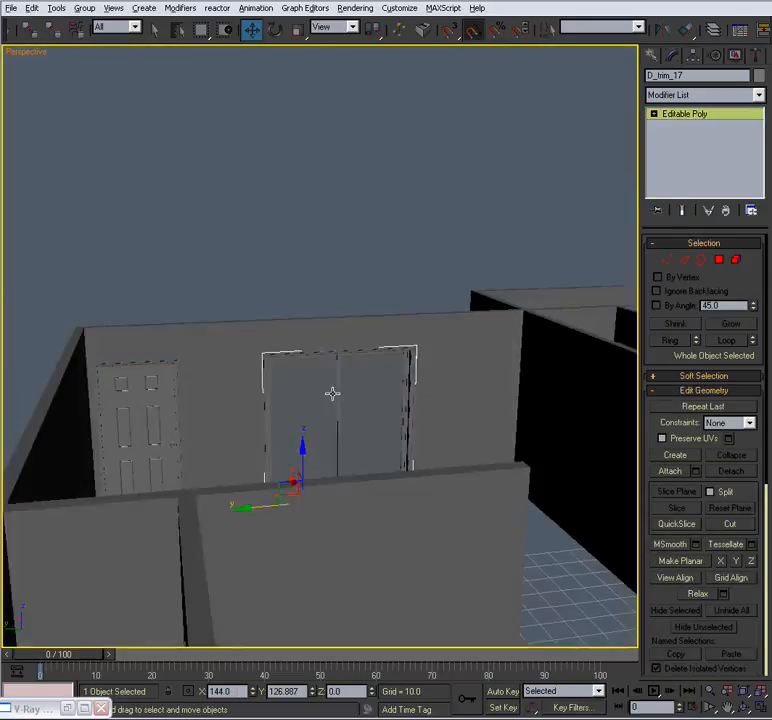
scroll(332, 392, "up", 8)
middle_click_drag(334, 398, 302, 253)
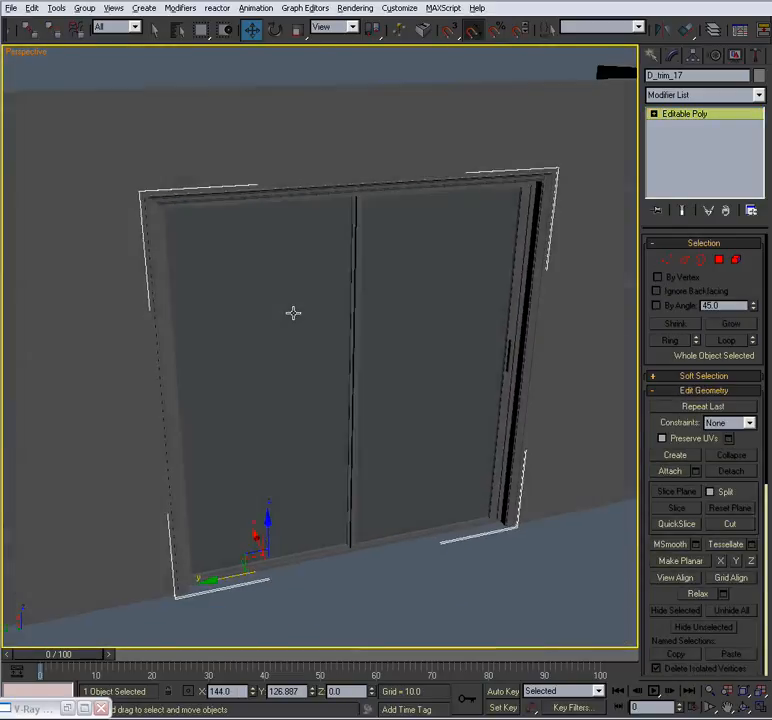
middle_click_drag(293, 314, 298, 300, "alt")
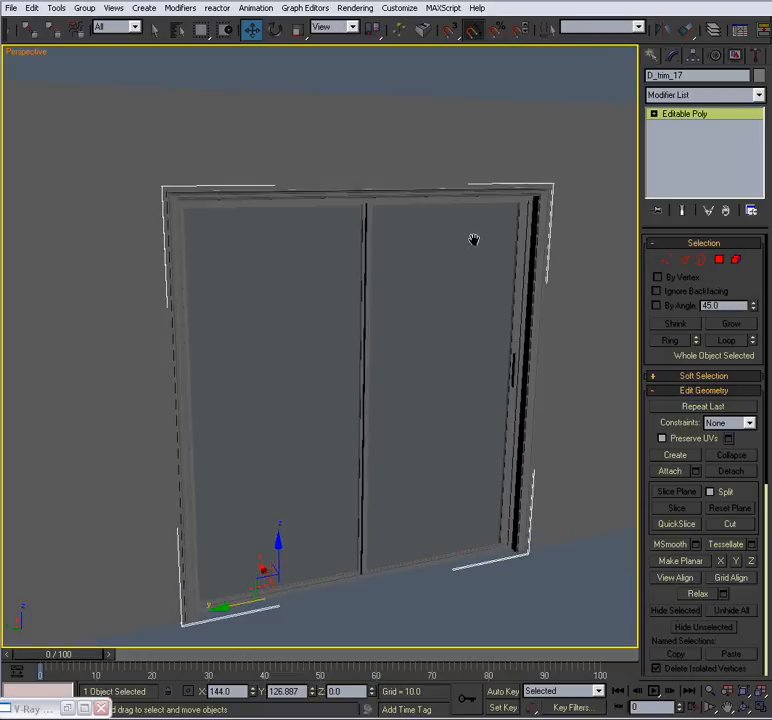
scroll(474, 241, "down", 6)
left_click(439, 160)
scroll(398, 274, "up", 4)
middle_click_drag(389, 354, 337, 407, "alt")
scroll(347, 396, "down", 3)
scroll(331, 425, "up", 5)
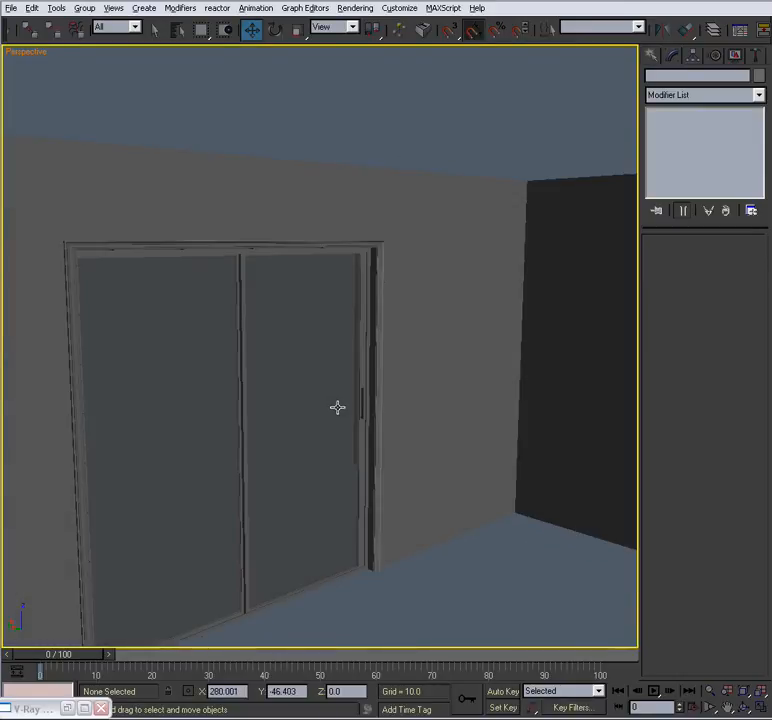
left_click(380, 261)
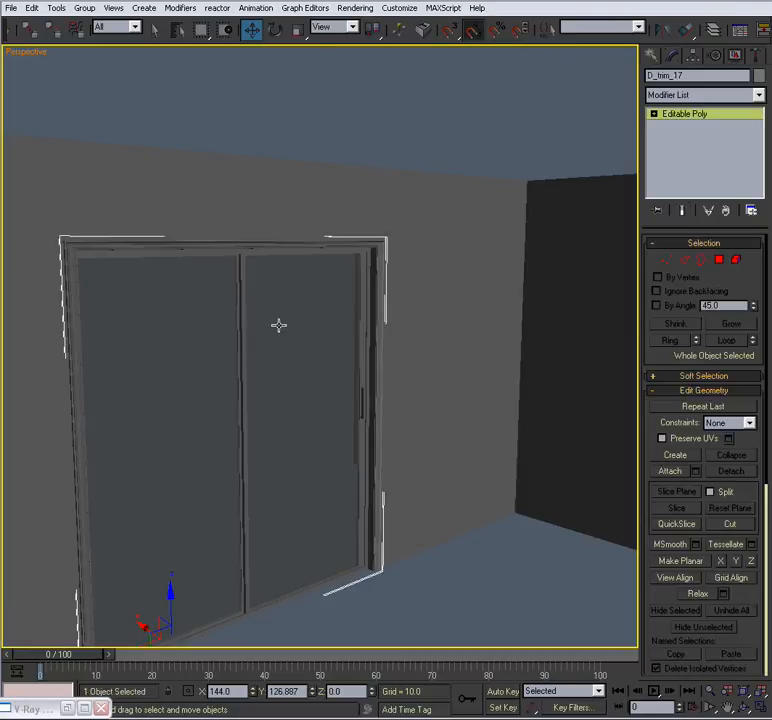
scroll(345, 436, "up", 5)
left_click(351, 190)
scroll(299, 321, "down", 5)
middle_click_drag(277, 353, 305, 367, "alt")
scroll(386, 307, "down", 3)
scroll(334, 329, "up", 3)
scroll(305, 367, "down", 3)
scroll(305, 367, "down", 3)
Review the doors, windows and remaining wall openings across the whole floor plan from several angles.
middle_click_drag(381, 417, 302, 350, "alt")
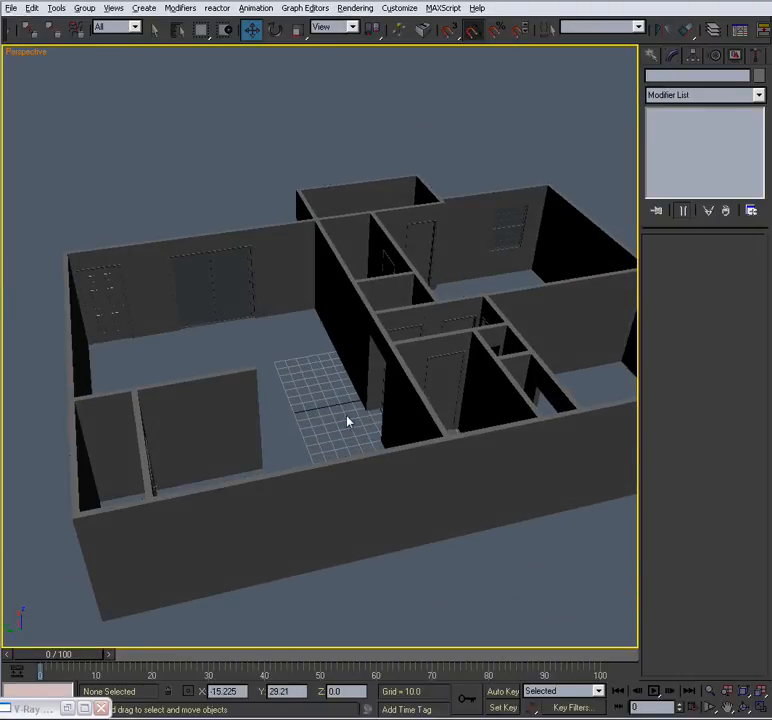
middle_click_drag(350, 419, 278, 259, "alt")
middle_click_drag(234, 419, 327, 412, "alt")
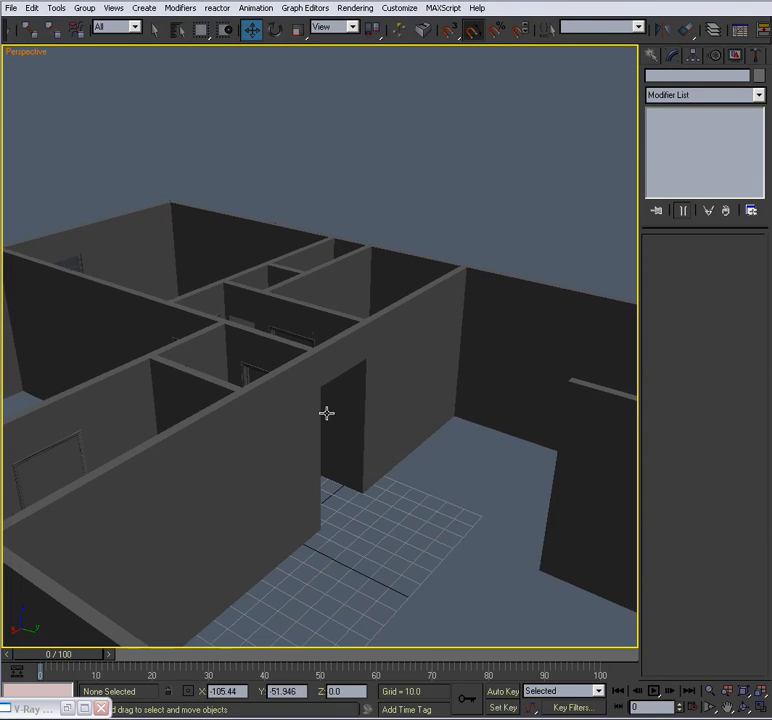
middle_click_drag(557, 397, 383, 439, "alt")
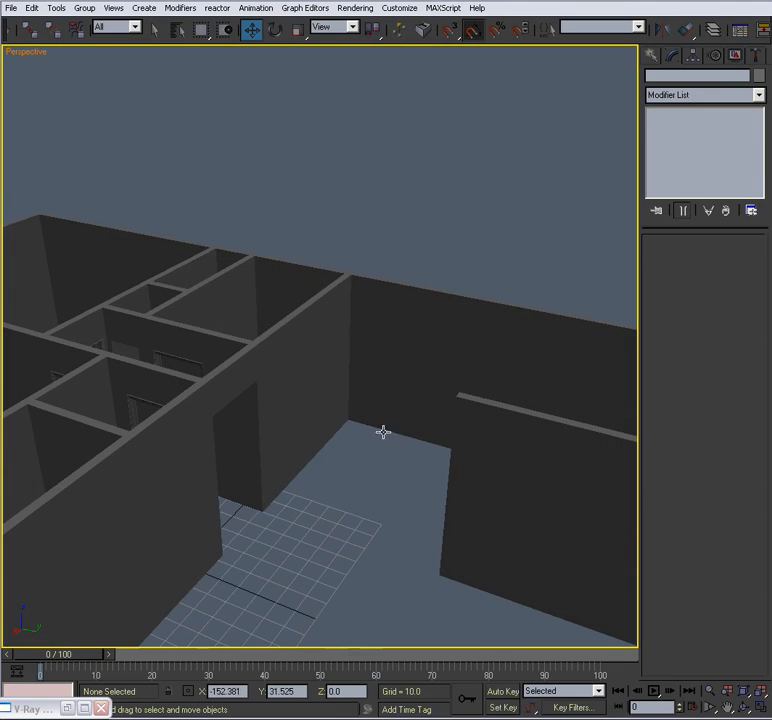
middle_click_drag(585, 406, 328, 459, "alt")
middle_click_drag(247, 440, 451, 443, "alt")
scroll(303, 444, "up", 5)
scroll(377, 428, "down", 5)
scroll(421, 405, "up", 3)
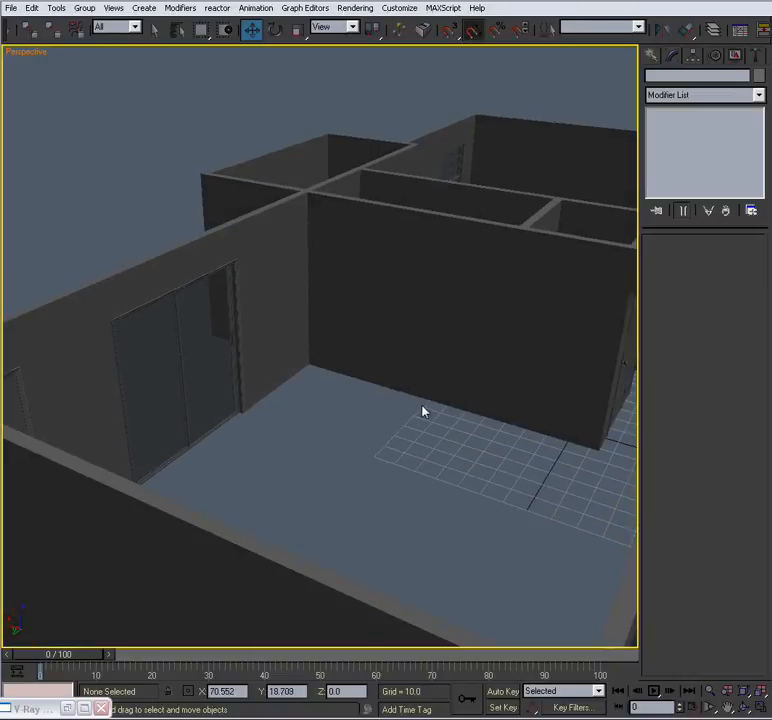
middle_click_drag(414, 414, 393, 419, "alt")
scroll(340, 418, "up", 3)
middle_click_drag(340, 418, 378, 442, "alt")
scroll(348, 467, "up", 3)
scroll(407, 472, "down", 4)
scroll(321, 126, "down", 3)
middle_click_drag(321, 126, 385, 352, "alt")
scroll(329, 365, "up", 4)
scroll(296, 364, "down", 5)
scroll(296, 372, "up", 8)
scroll(304, 375, "down", 5)
scroll(395, 360, "up", 5)
scroll(385, 352, "down", 3)
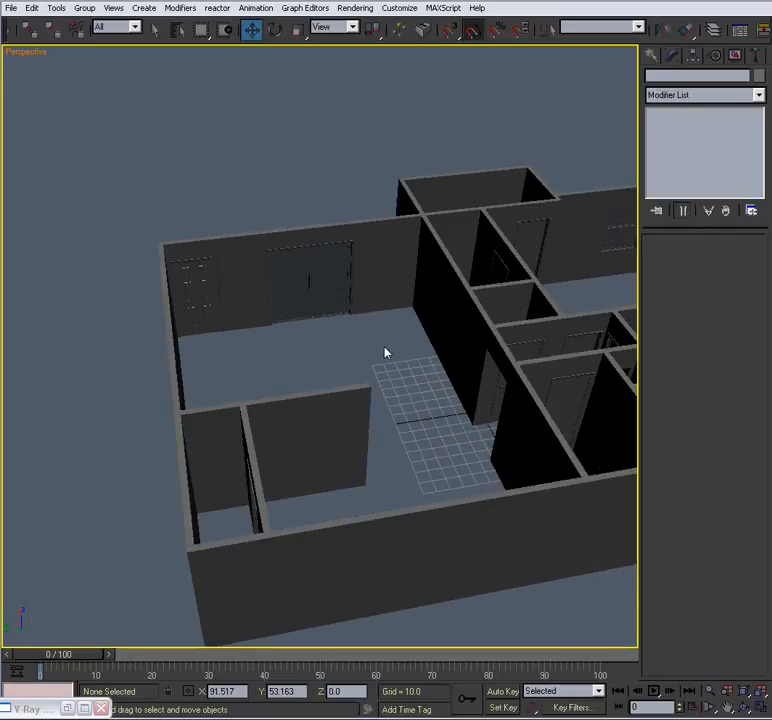